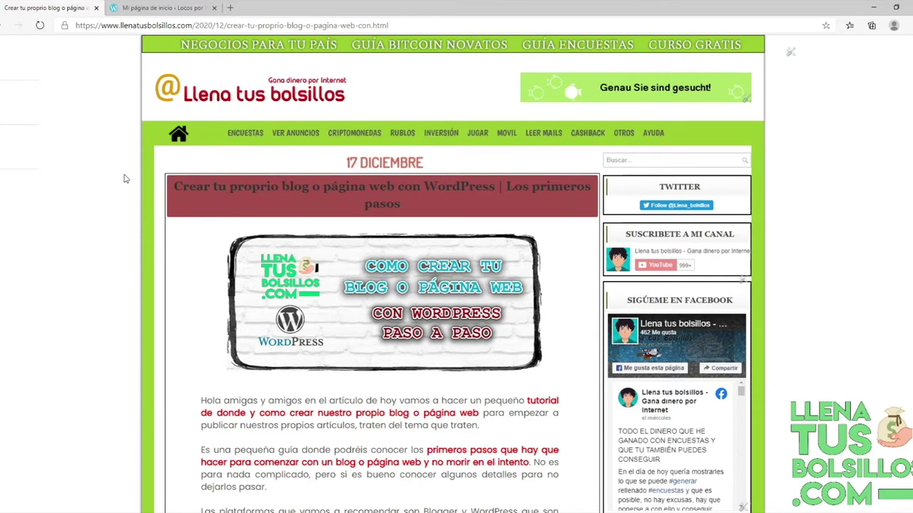
Skim the blog article on creating a blog or website with WordPress and return to its title
scroll(124, 179, "down", 6)
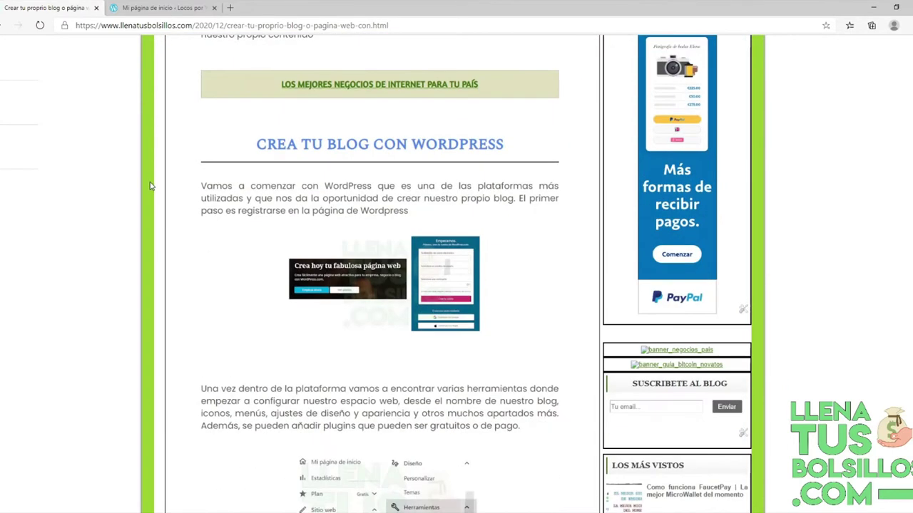
scroll(150, 186, "up", 8)
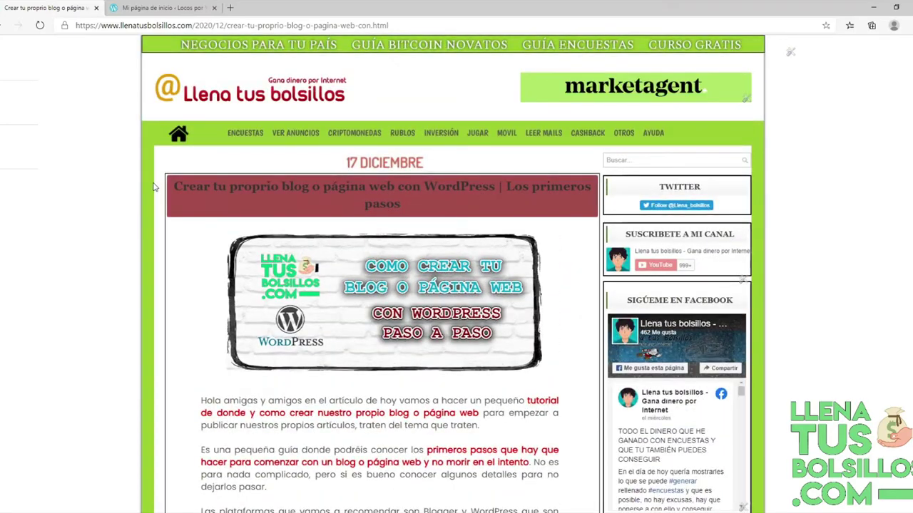
scroll(153, 187, "down", 10)
scroll(154, 188, "down", 1)
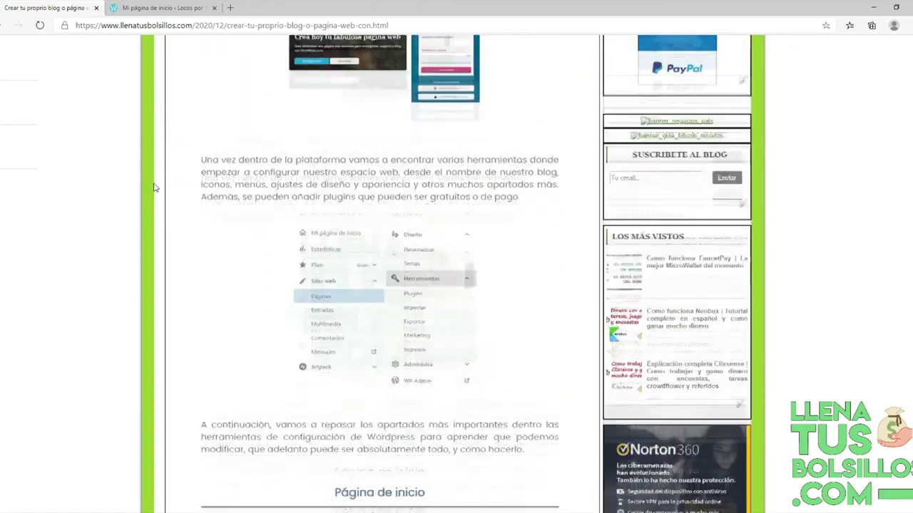
scroll(154, 188, "down", 3)
scroll(154, 183, "down", 2)
scroll(154, 183, "up", 15)
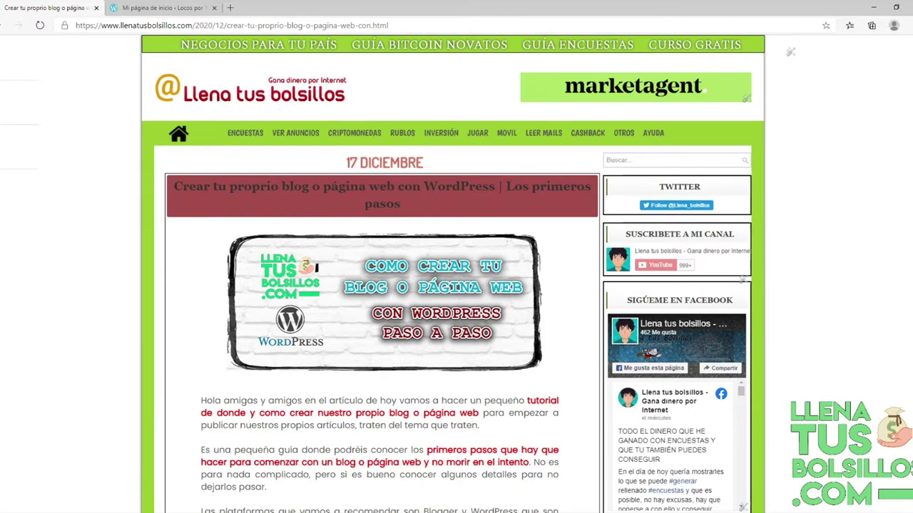
mouse_move(301, 141)
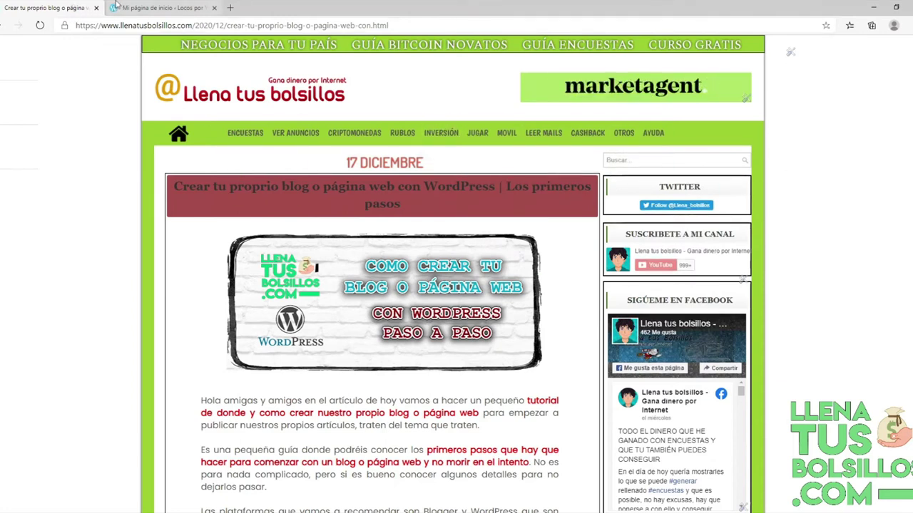
Switch to the WordPress.com dashboard and expand the Sitio web, Jetpack, Diseño and Herramientas sections to review their entries
left_click(164, 8)
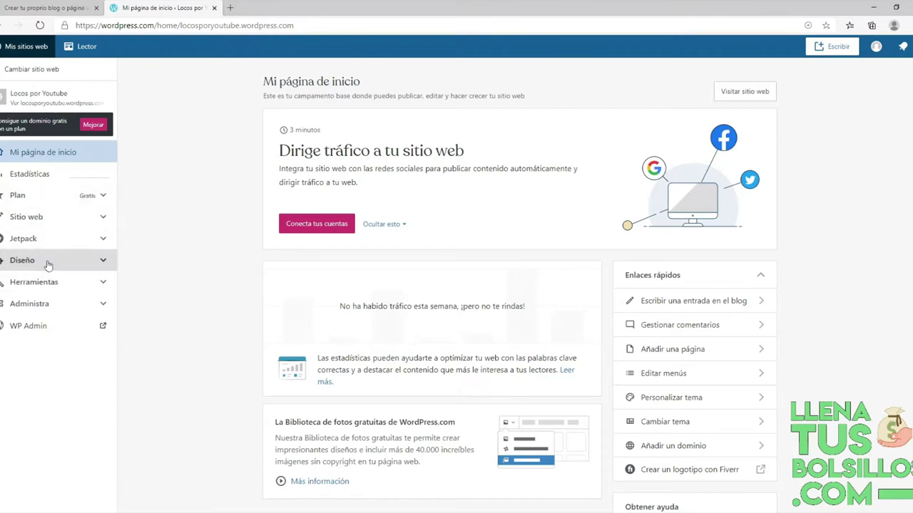
left_click(26, 219)
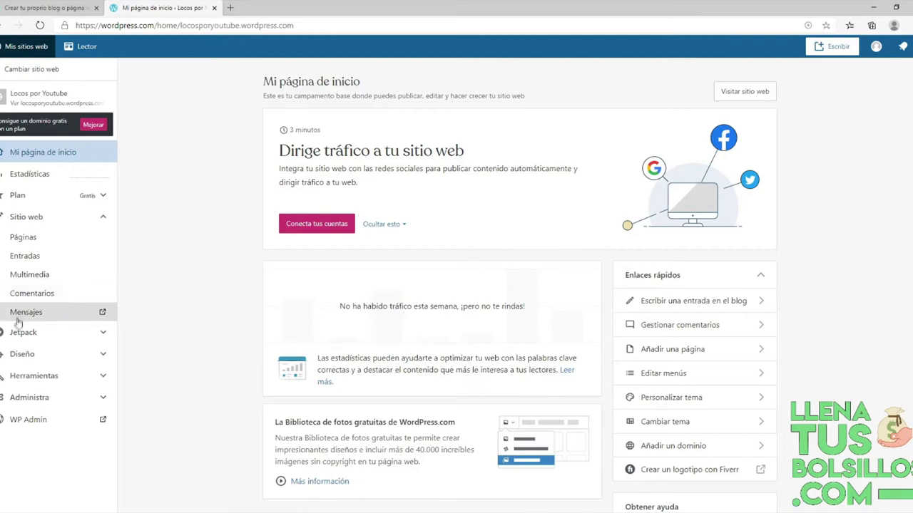
left_click(54, 333)
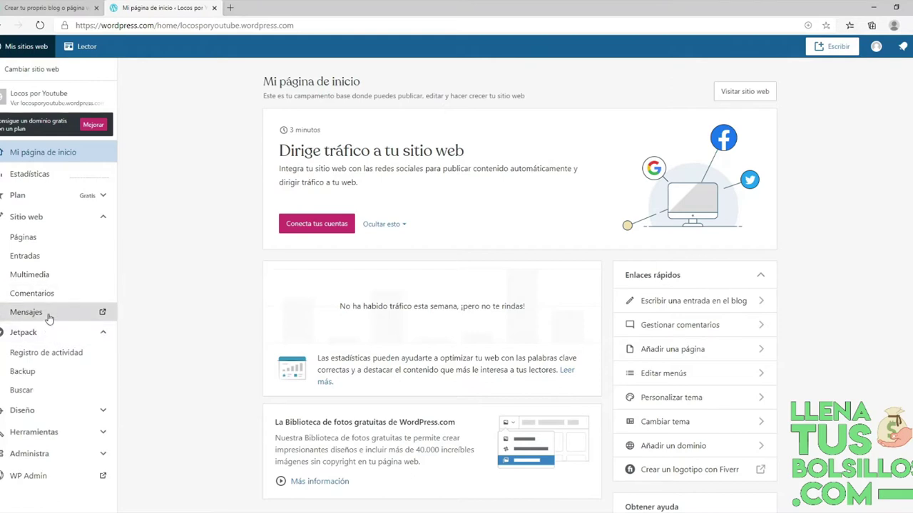
left_click(29, 411)
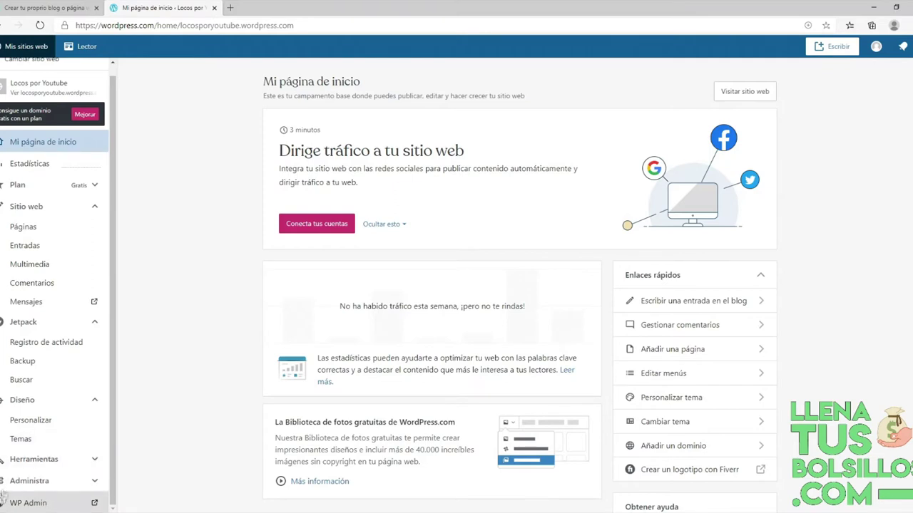
scroll(36, 474, "down", 3)
left_click(33, 461)
scroll(31, 470, "down", 2)
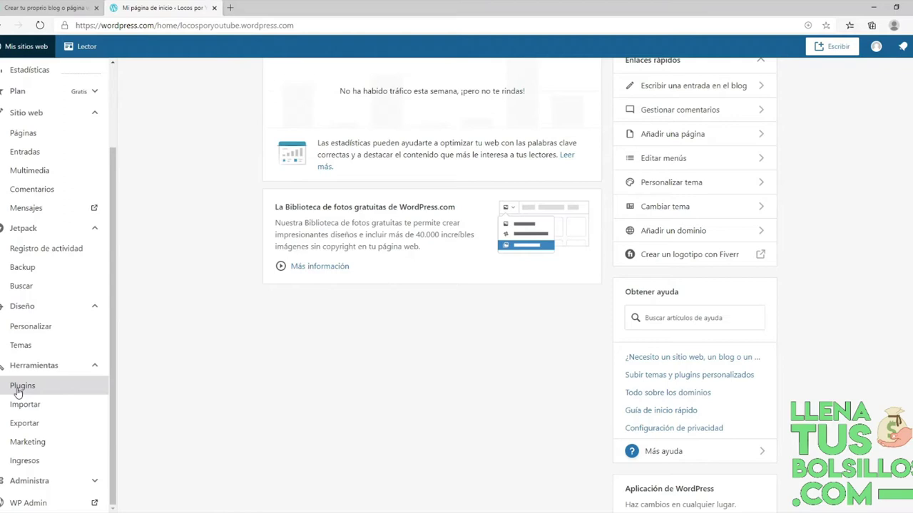
scroll(67, 367, "up", 2)
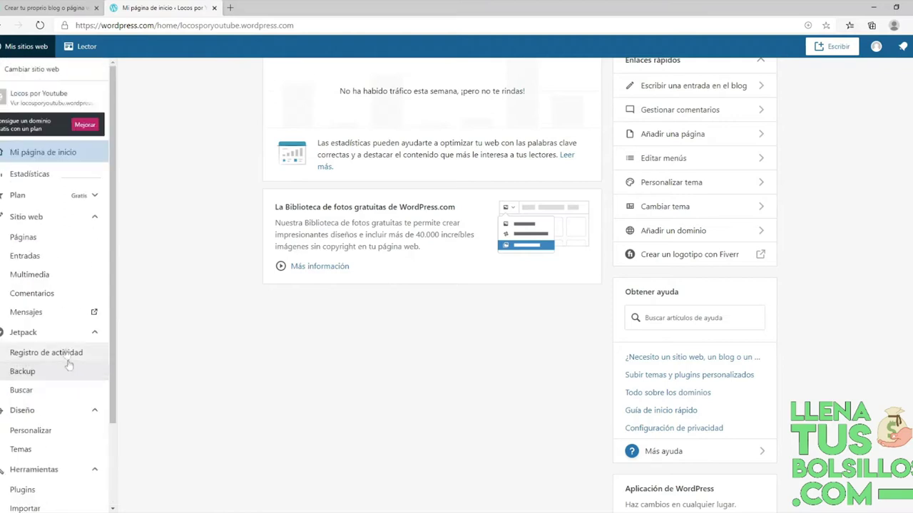
View the site's list of published pages and its list of published posts
left_click(30, 224)
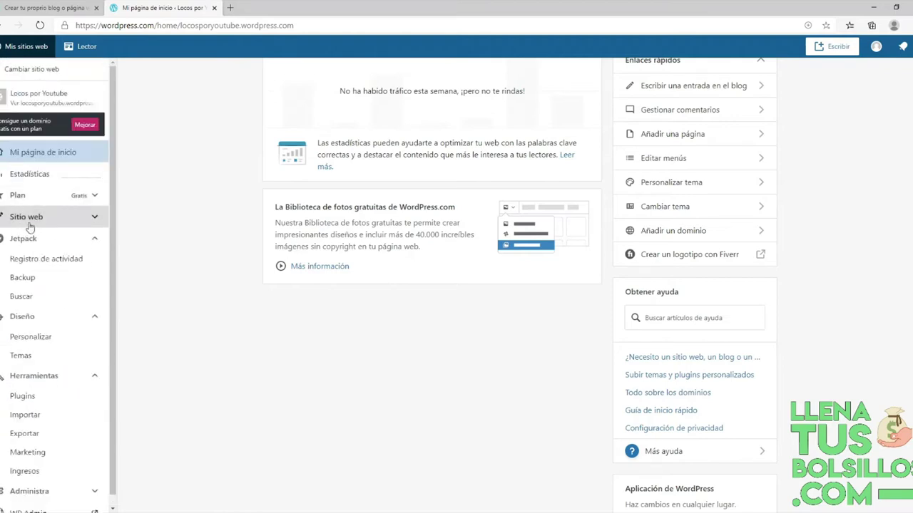
left_click(29, 225)
left_click(24, 240)
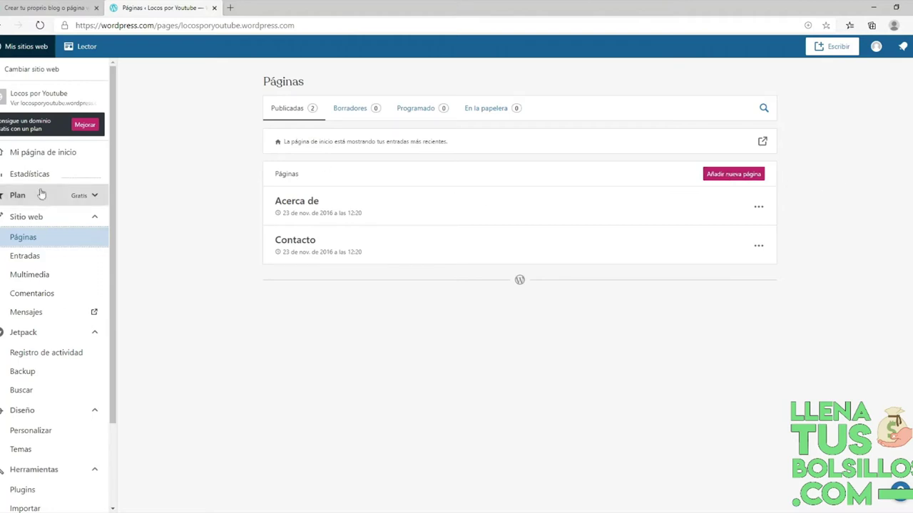
left_click(42, 256)
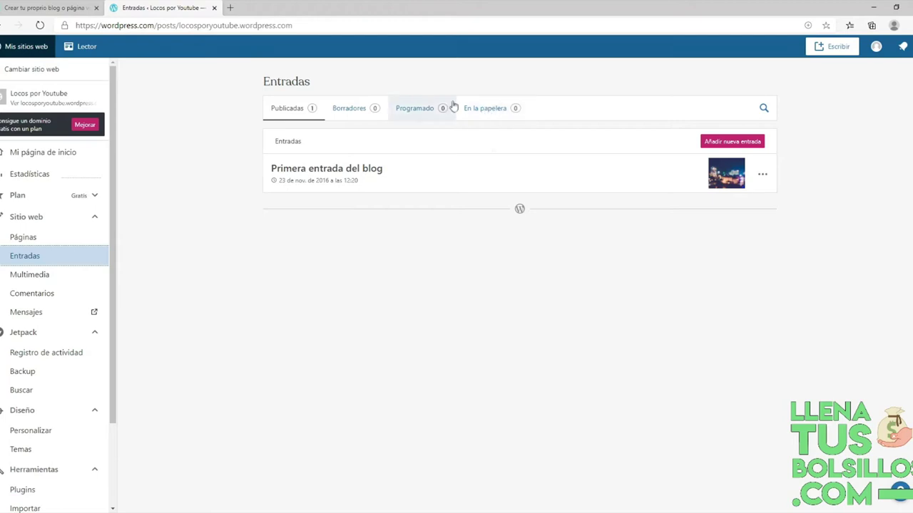
Look through the site's media library, comments and contact form messages, closing the messages page when done
left_click(25, 277)
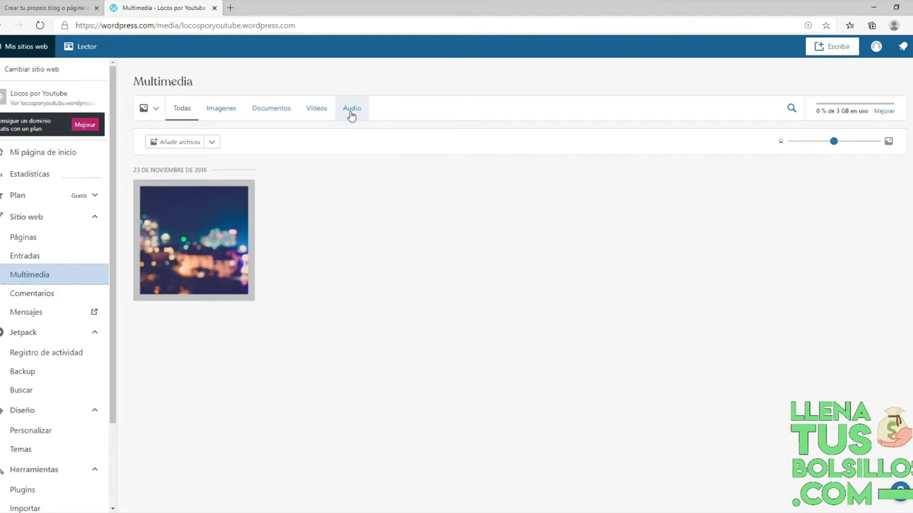
left_click(17, 300)
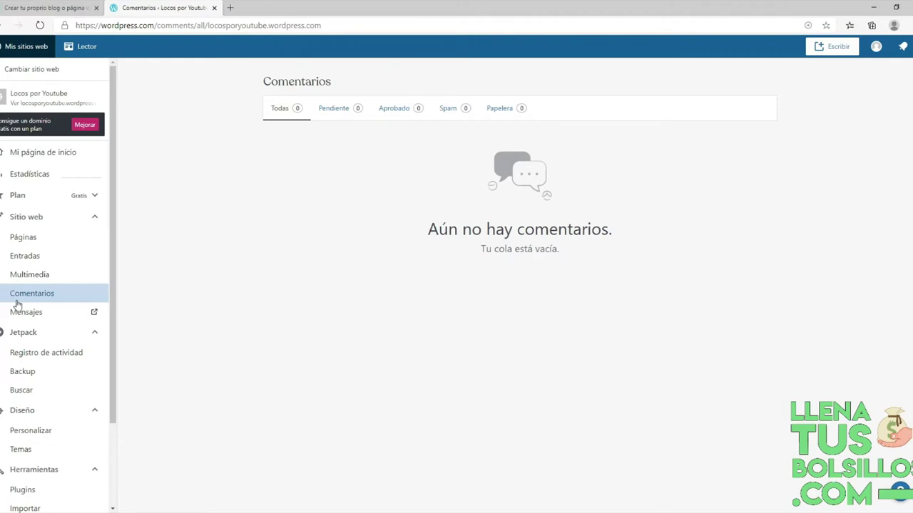
left_click(15, 315)
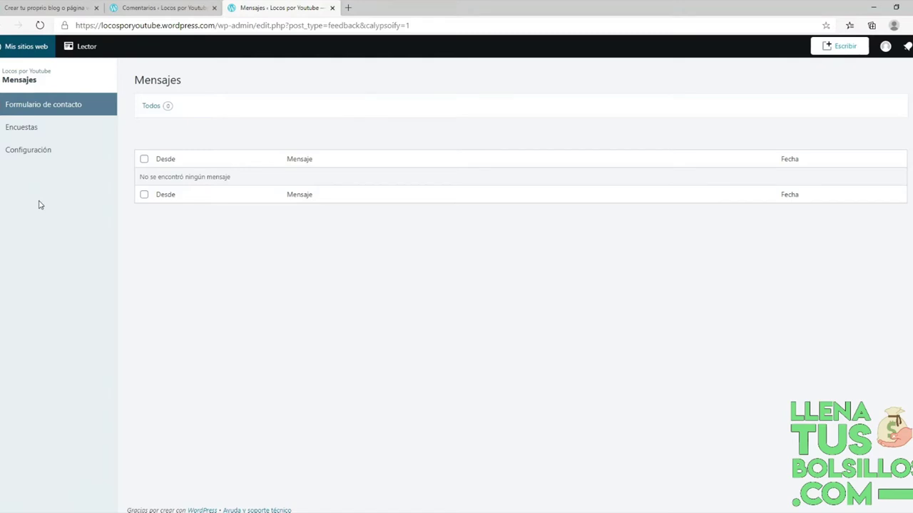
left_click(332, 8)
Open the site customizer and examine the site identity settings, including the short description and footer credits
scroll(3, 299, "down", 2)
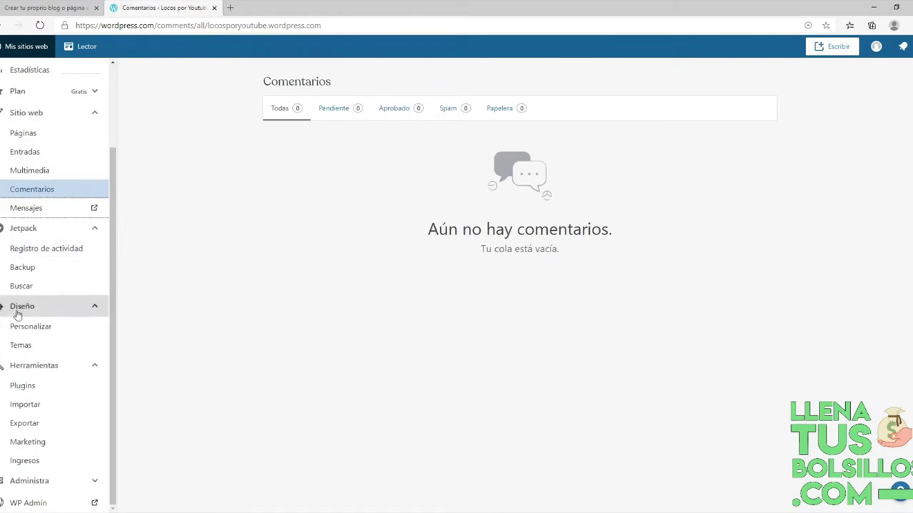
left_click(19, 329)
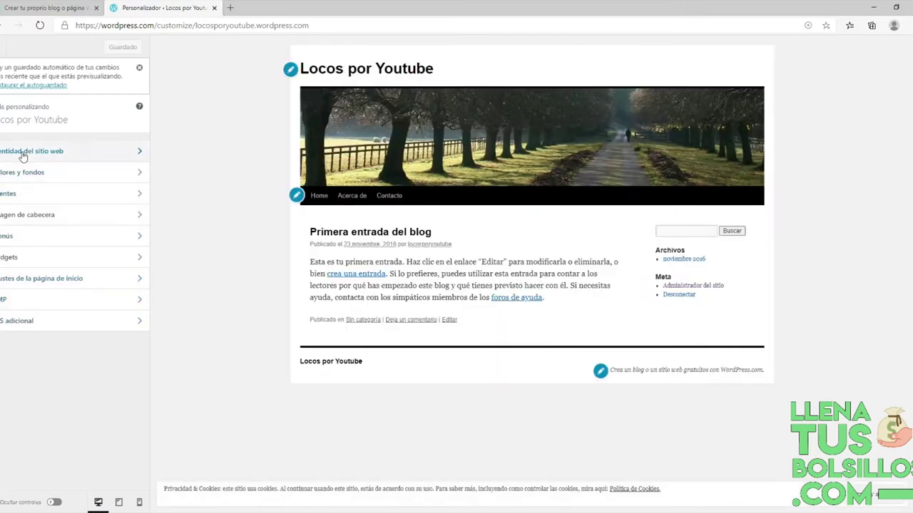
left_click(24, 153)
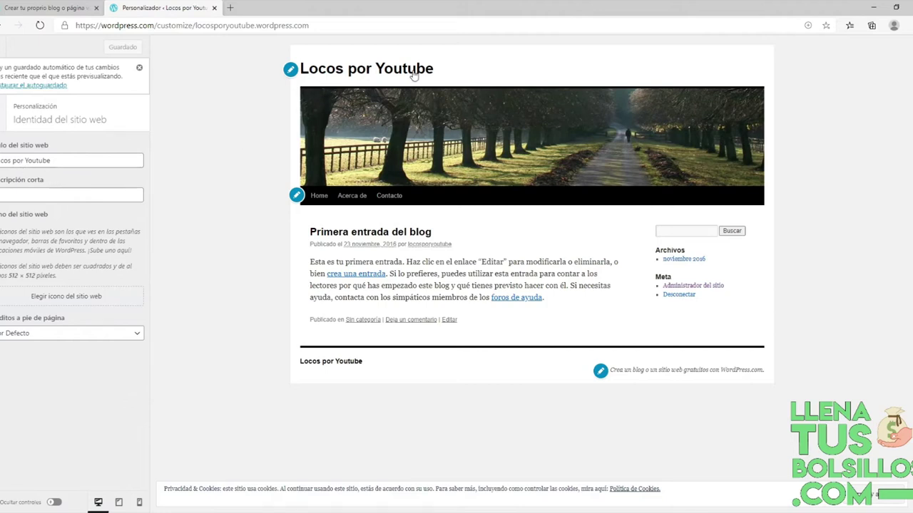
left_click(2, 195)
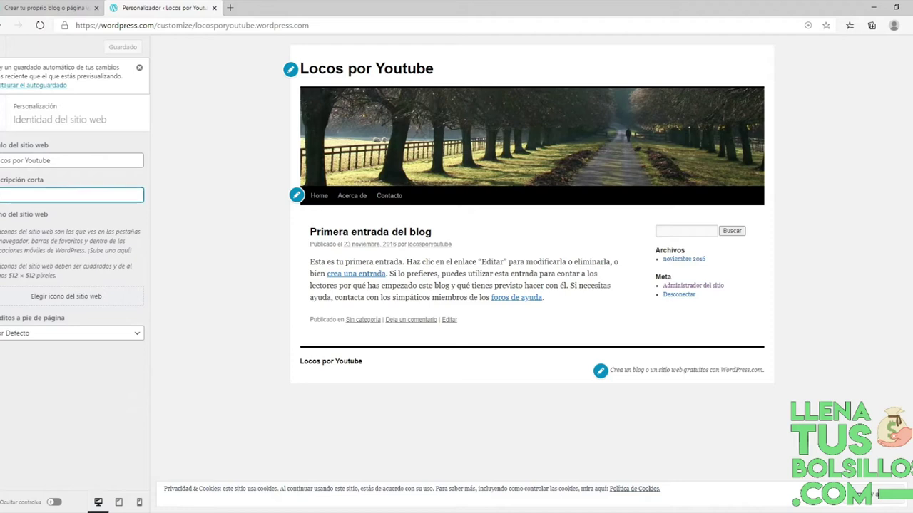
left_click(33, 334)
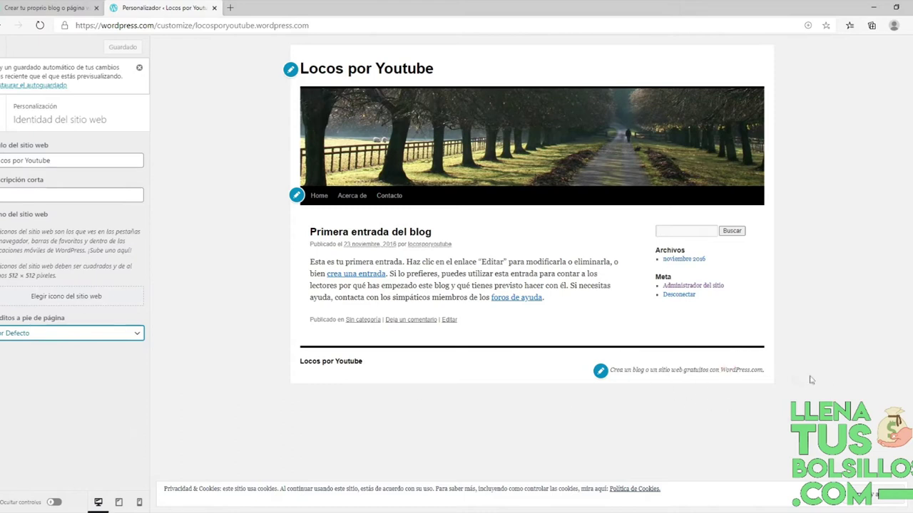
left_click(3, 121)
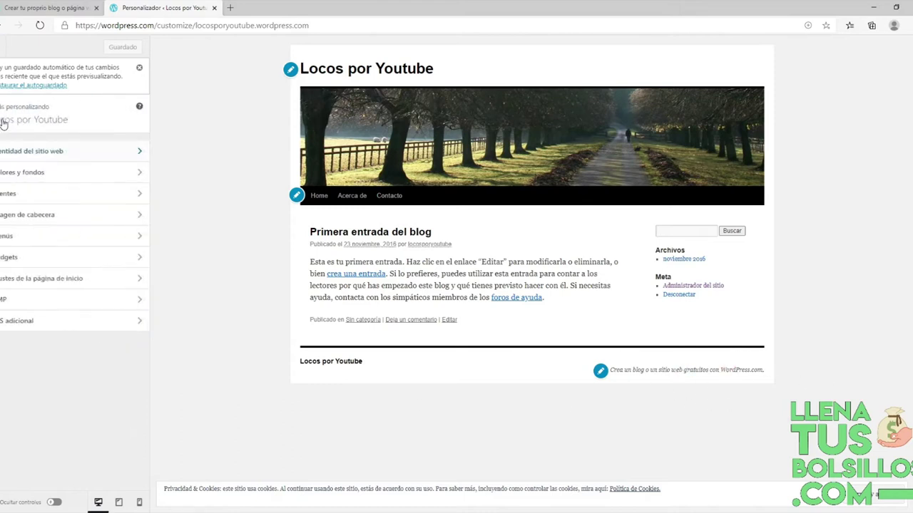
left_click(92, 153)
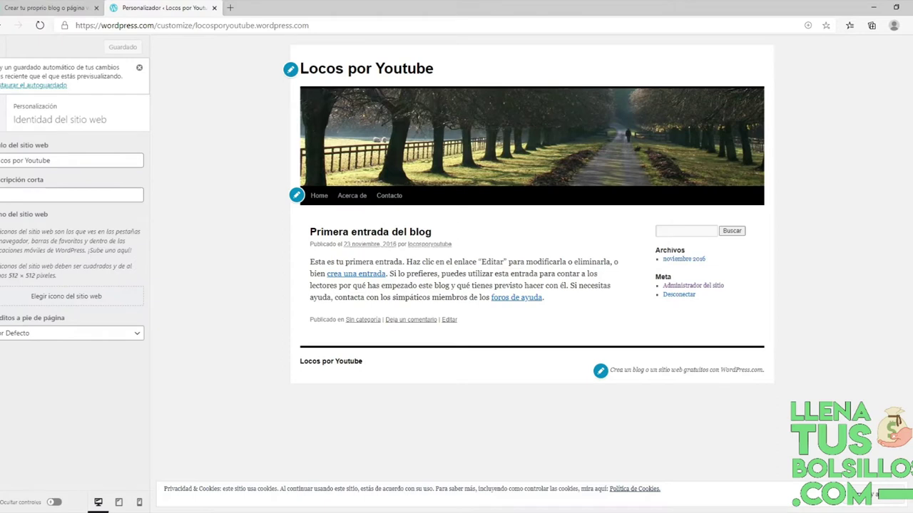
left_click(3, 122)
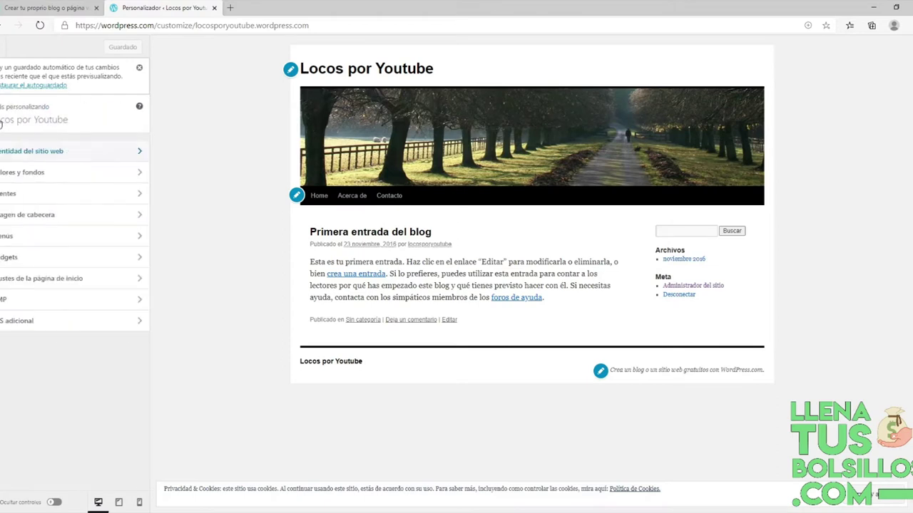
Reset the site background to its default and try several palette colours on it, ending with the olive swatch
left_click(10, 178)
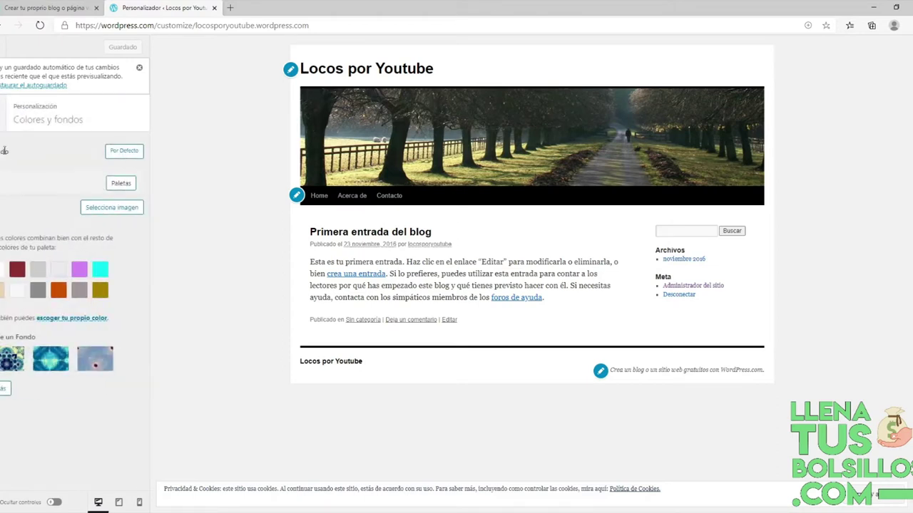
left_click(123, 151)
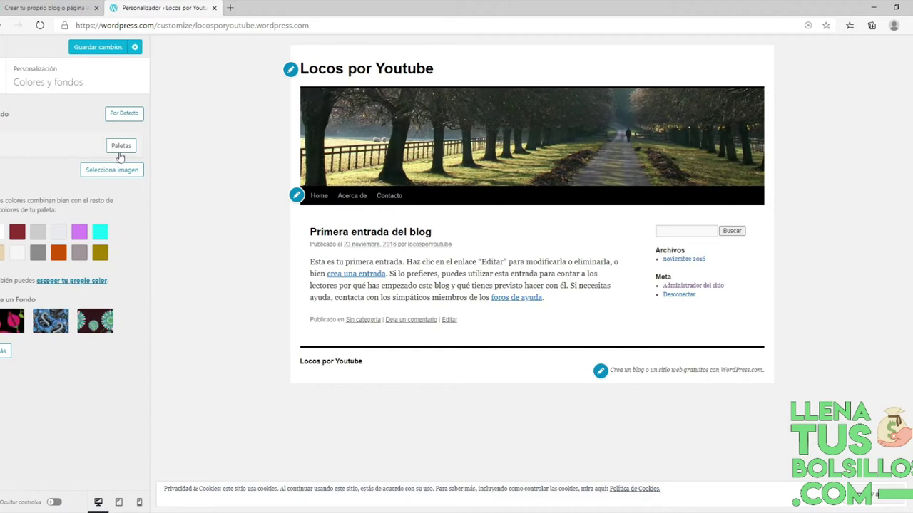
left_click(34, 255)
left_click(79, 255)
left_click(80, 233)
left_click(100, 232)
left_click(100, 254)
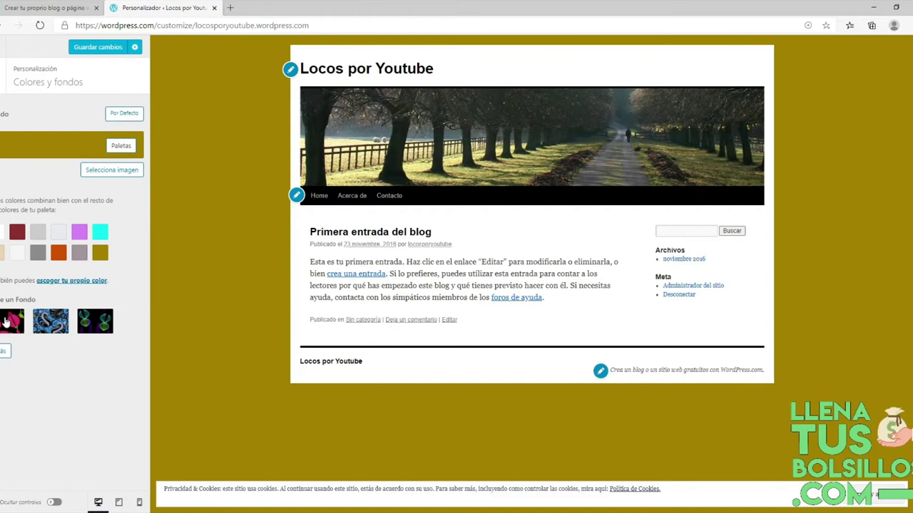
Try several pattern backgrounds, loading more designs and ending with the blue and orange rounded-tile pattern
left_click(45, 326)
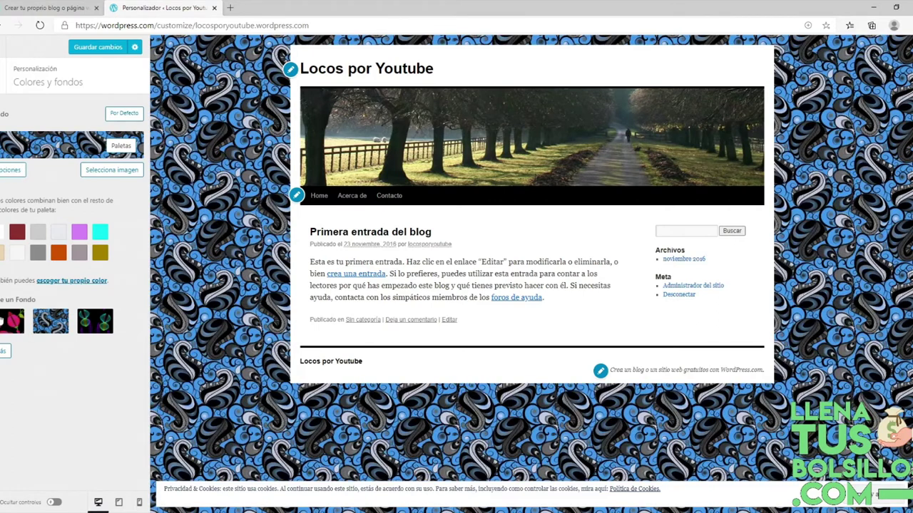
left_click(7, 322)
left_click(5, 350)
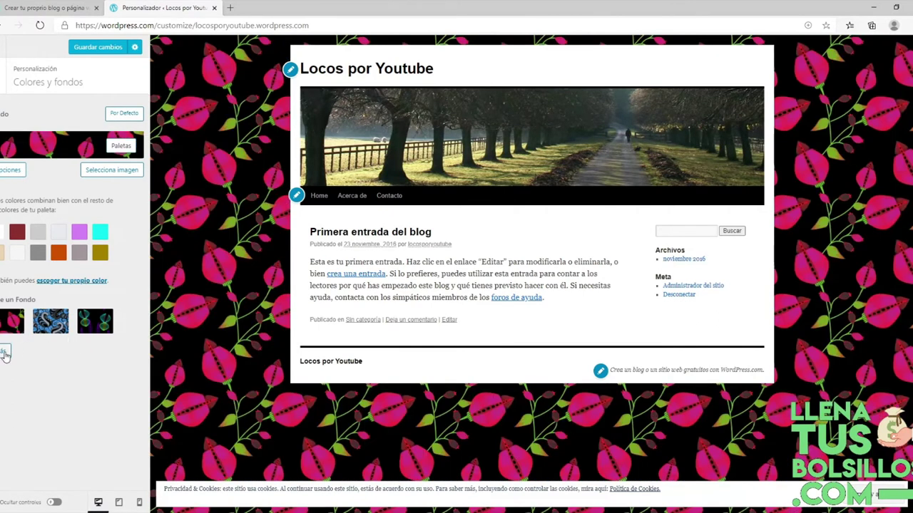
left_click(51, 331)
left_click(101, 327)
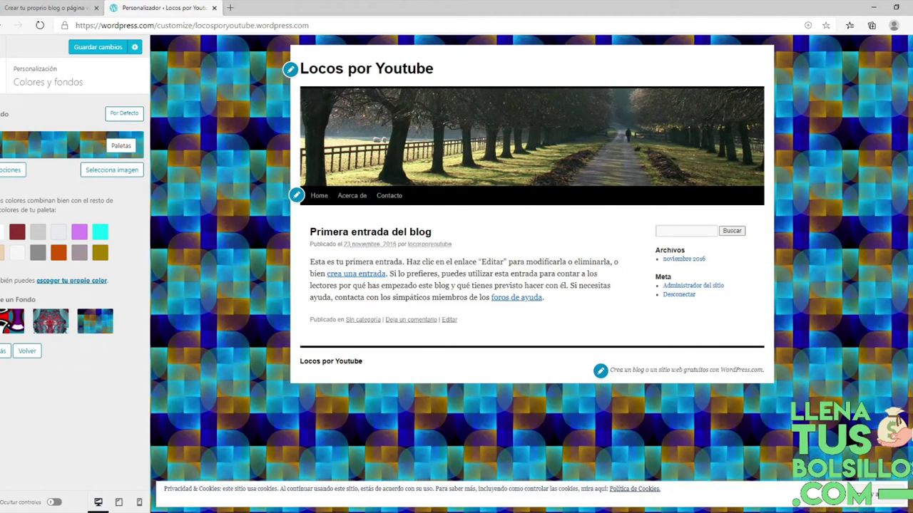
Leave the customizer without saving the background changes and open the site's theme gallery
left_click(3, 75)
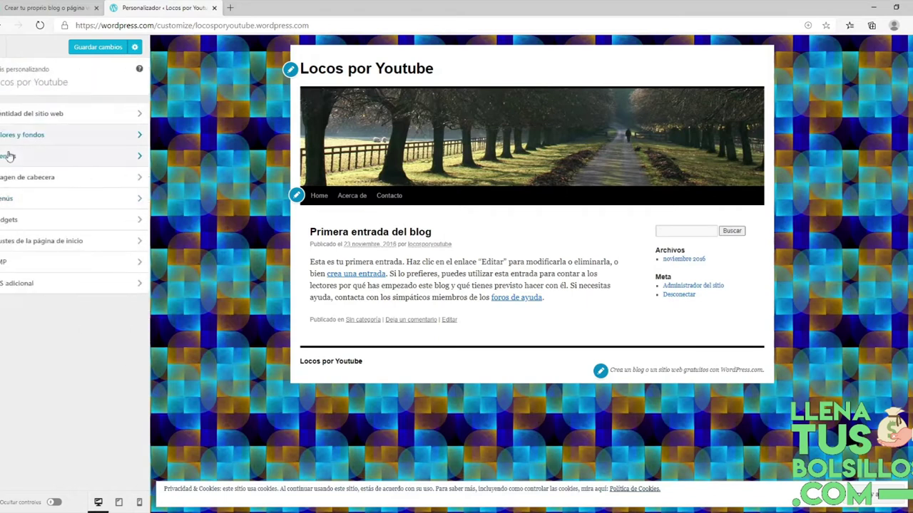
left_click(6, 118)
key("Escape")
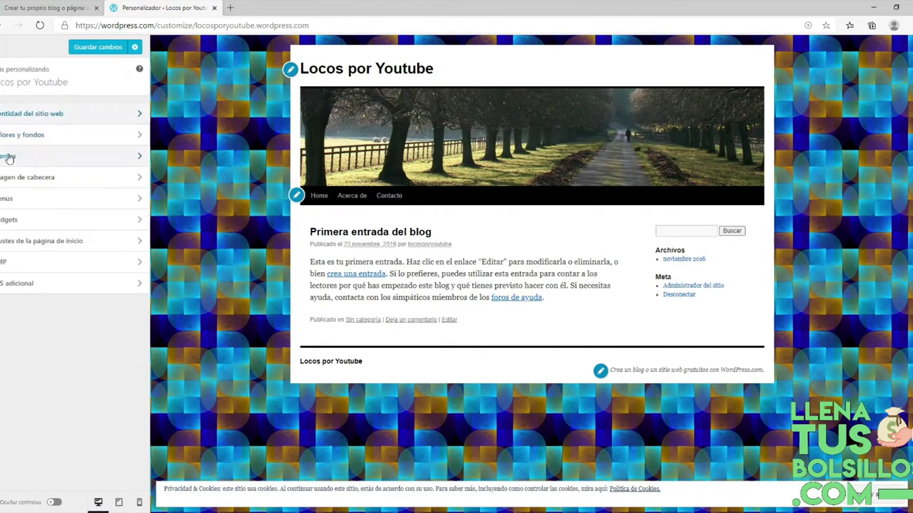
left_click(6, 135)
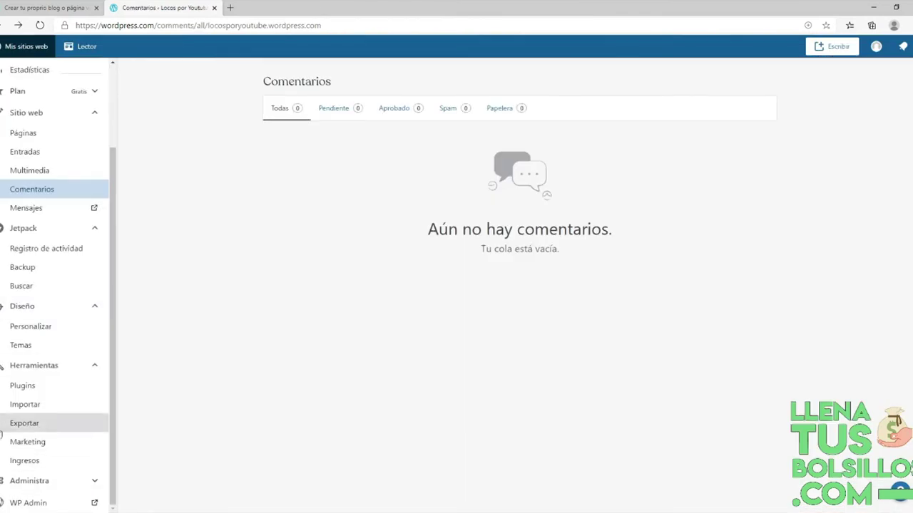
left_click(20, 345)
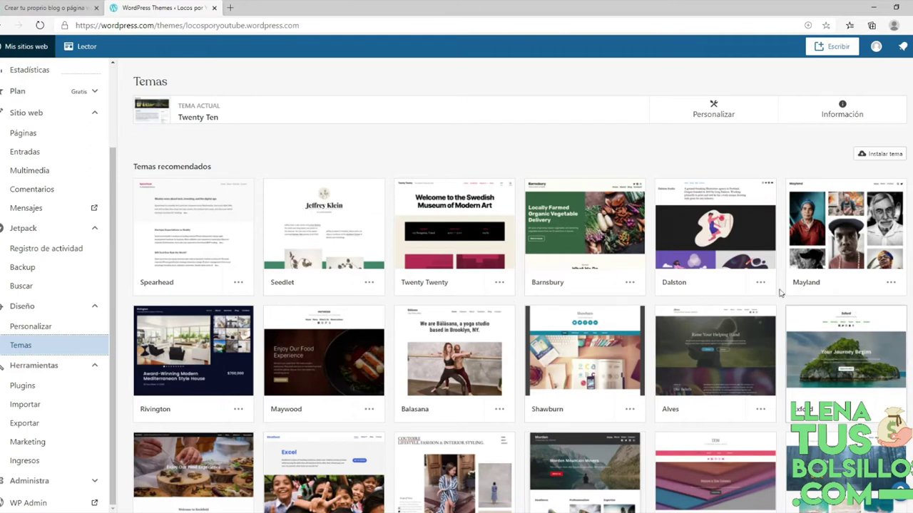
Examine the overview and homepage preview of the Exford theme and view the Rockfield theme's details, returning to the theme gallery
left_click(849, 354)
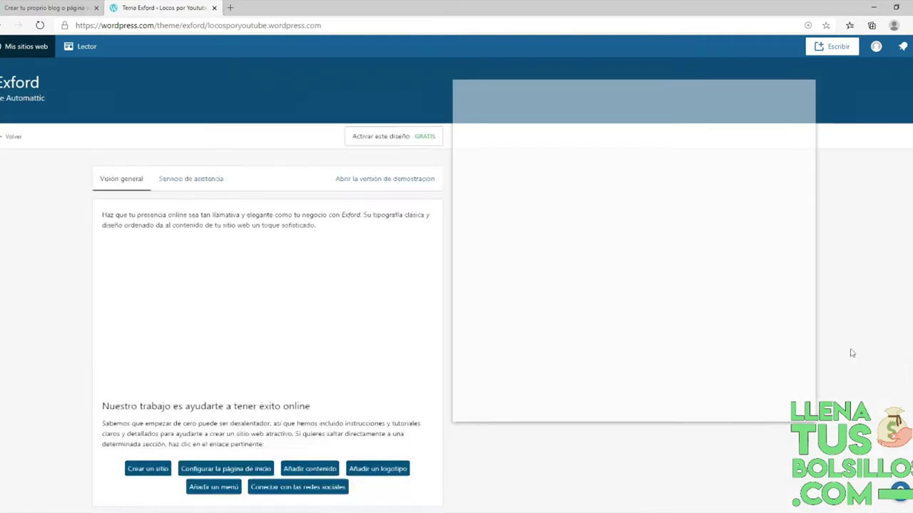
scroll(663, 360, "down", 10)
scroll(663, 357, "up", 10)
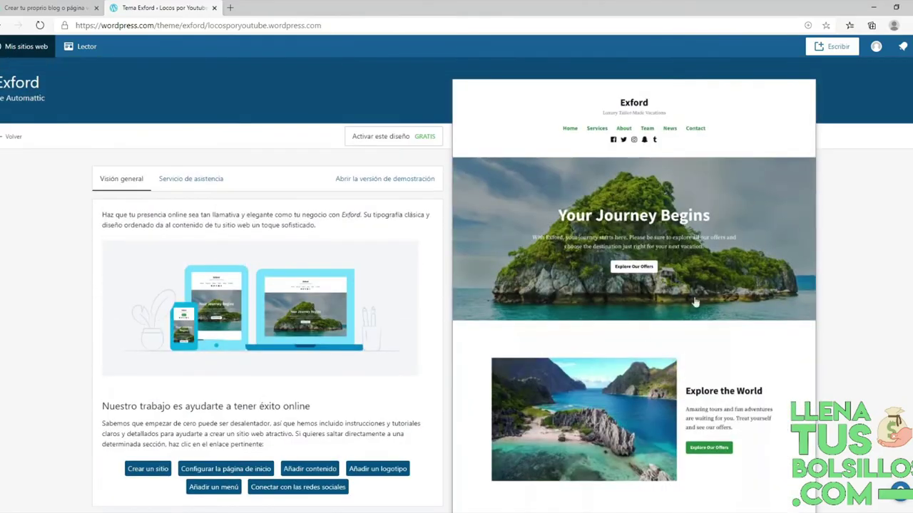
scroll(704, 187, "down", 5)
scroll(540, 387, "down", 6)
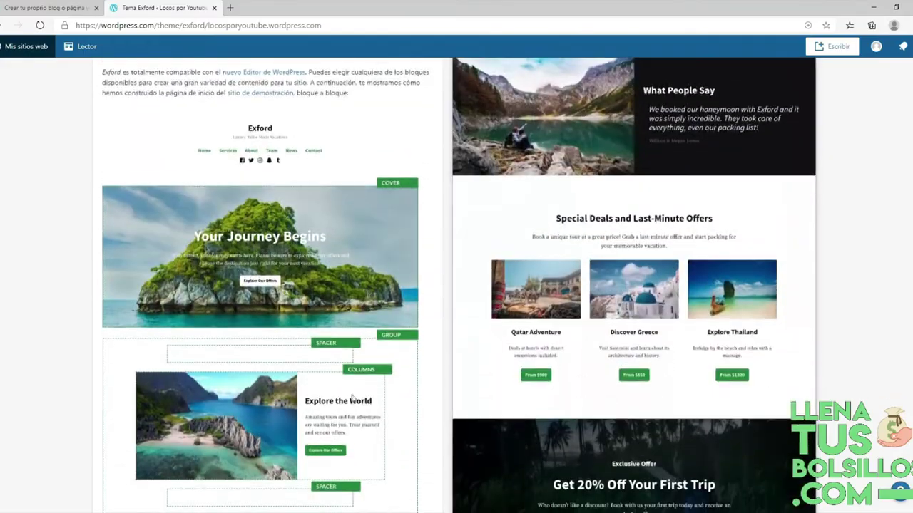
scroll(352, 398, "down", 10)
scroll(342, 403, "up", 6)
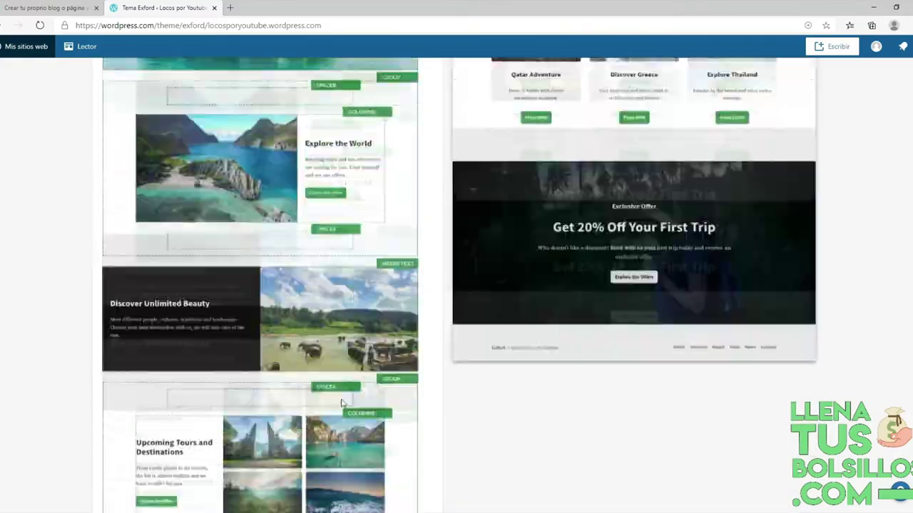
scroll(341, 403, "up", 15)
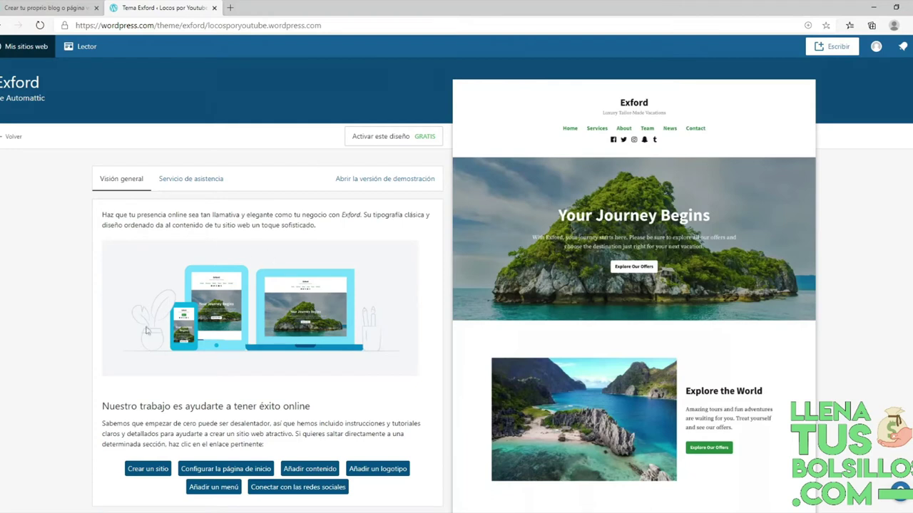
left_click(6, 136)
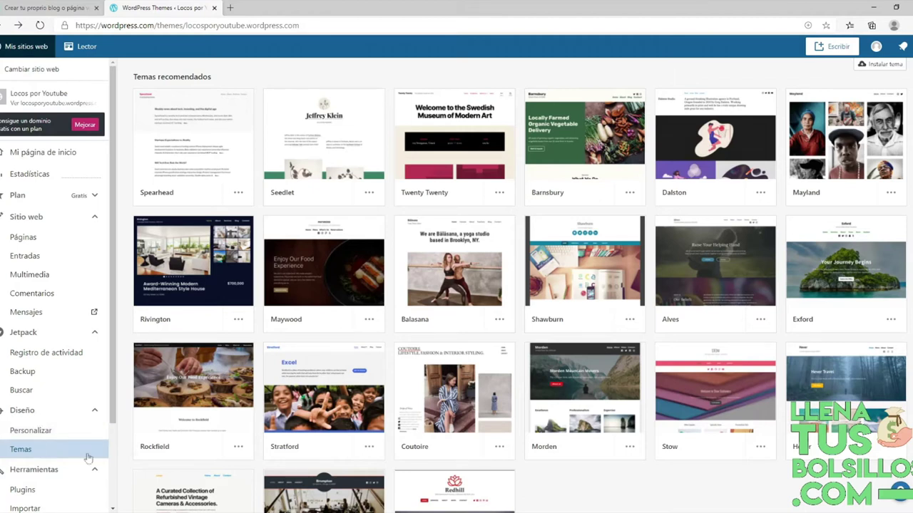
left_click(192, 385)
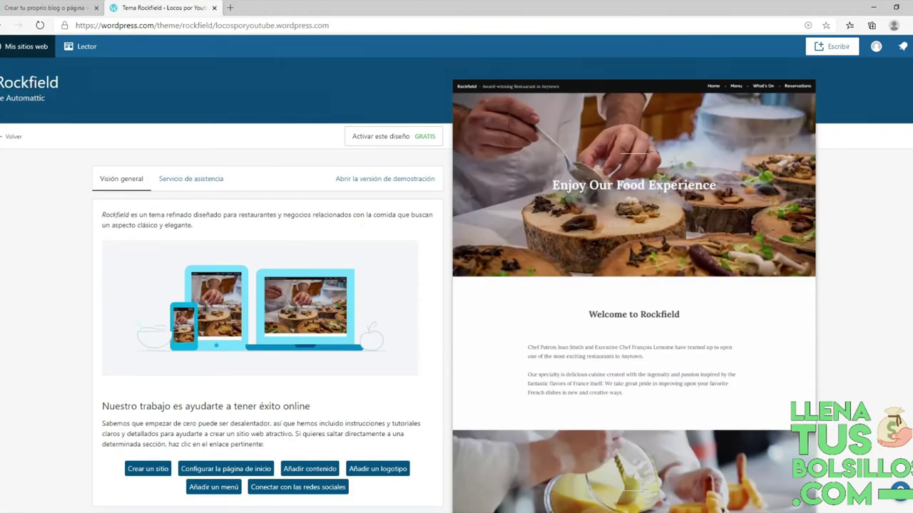
left_click(13, 137)
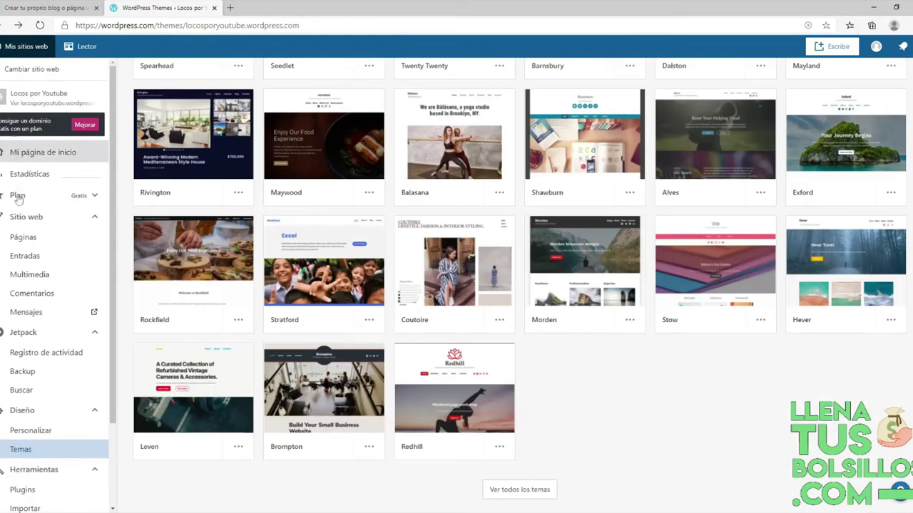
Reopen the site customizer and try Space Mono as the headings font and Arvo as the base font
left_click(28, 430)
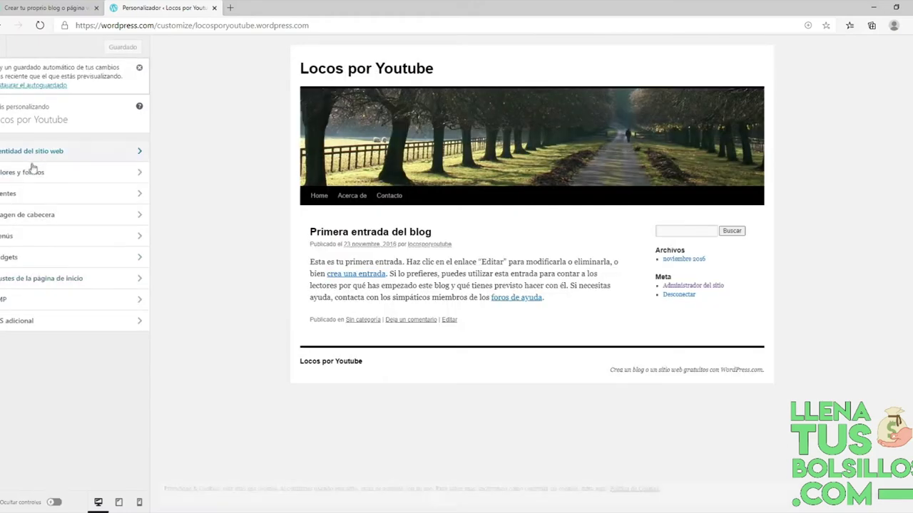
left_click(33, 194)
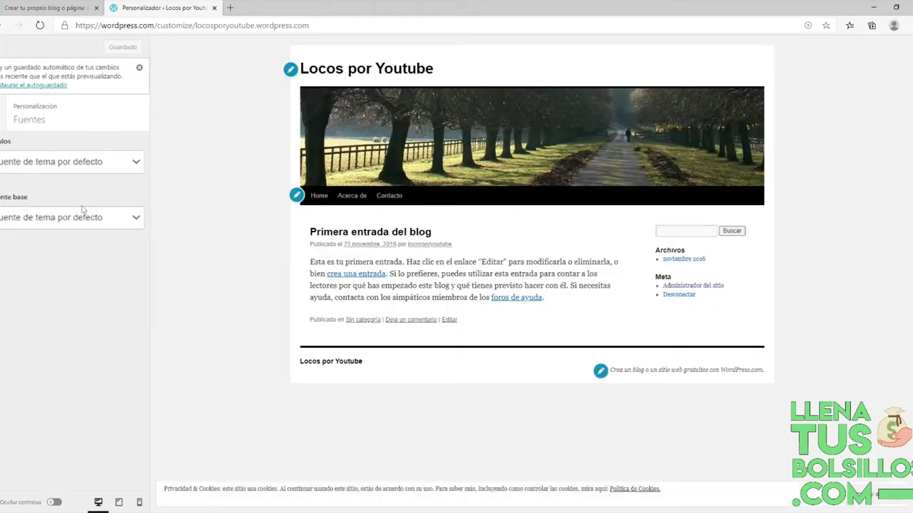
left_click(60, 162)
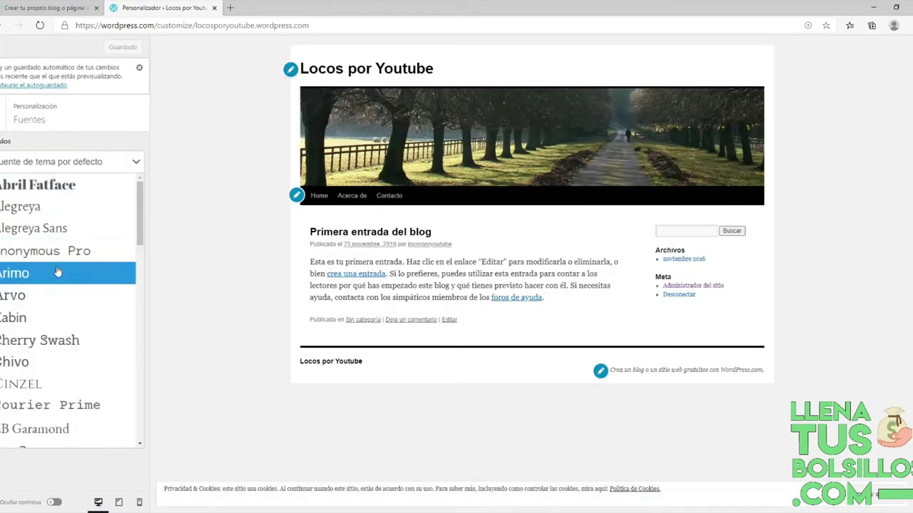
scroll(36, 331, "down", 1)
scroll(36, 331, "down", 10)
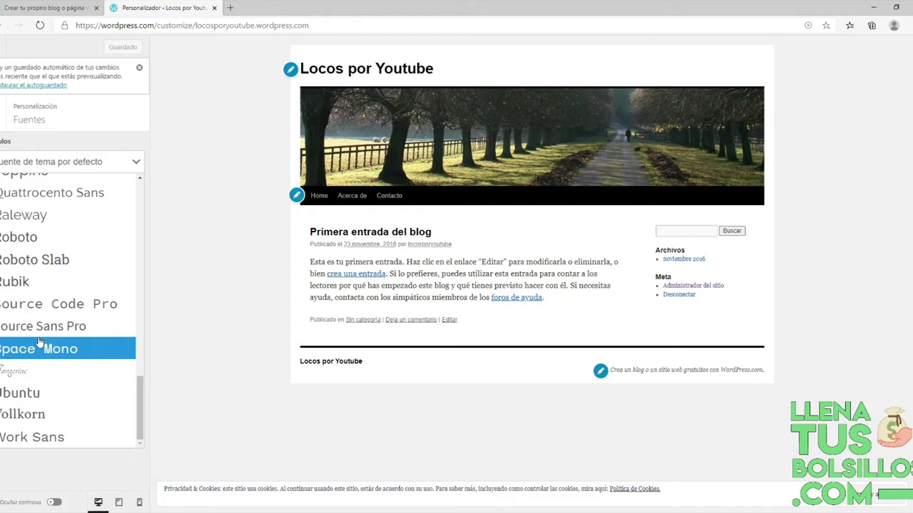
left_click(41, 348)
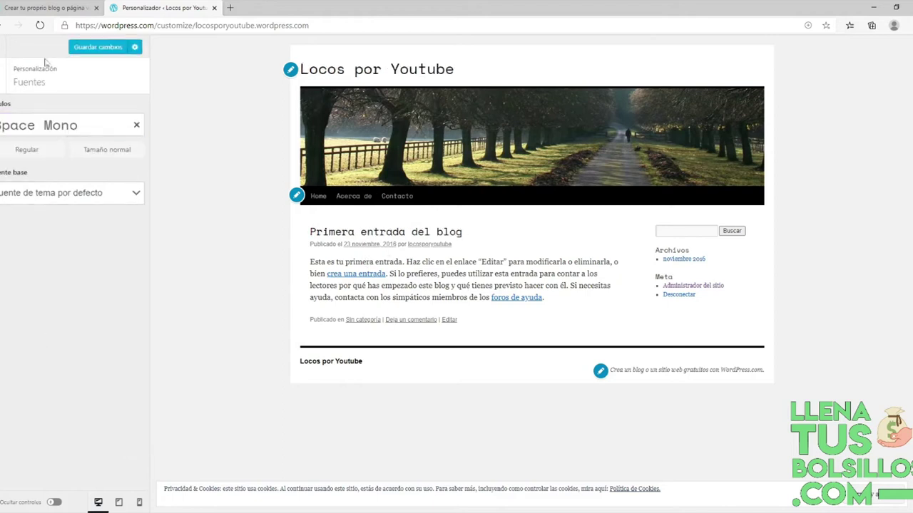
left_click(29, 127)
left_click(30, 126)
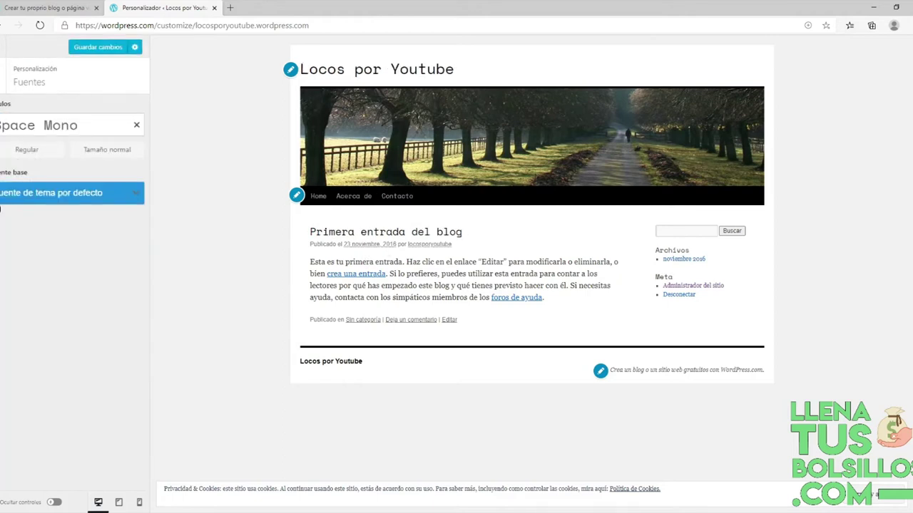
left_click(32, 194)
left_click(32, 305)
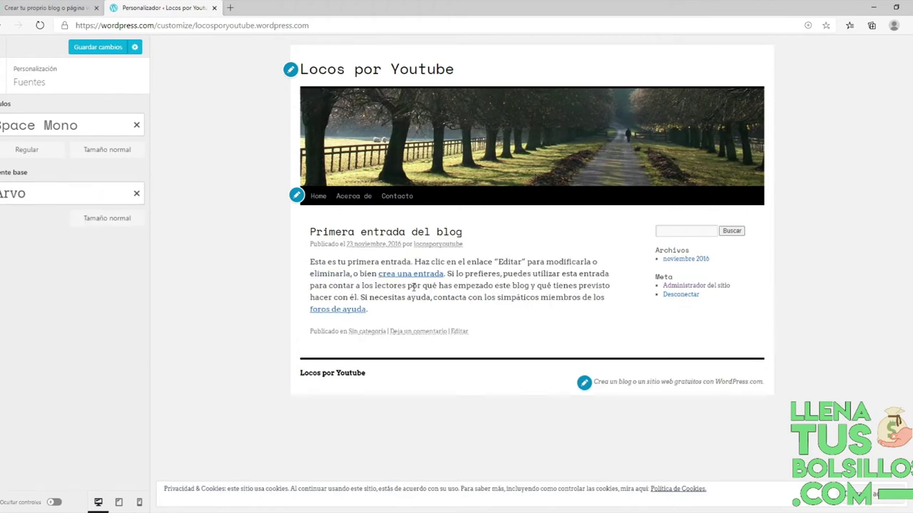
Try the red ornamental, tree-lined path, sunset and white daisy header images, and return to the theme gallery without saving
left_click(21, 76)
left_click(22, 178)
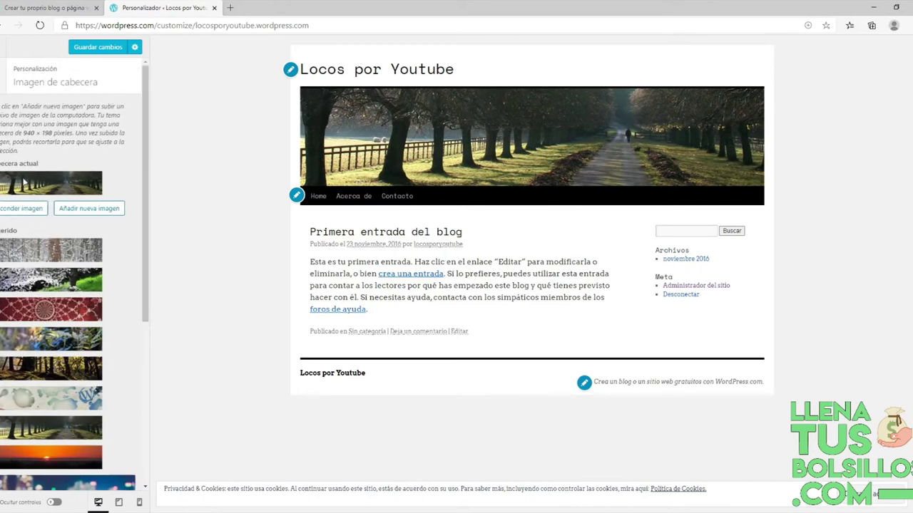
left_click(57, 314)
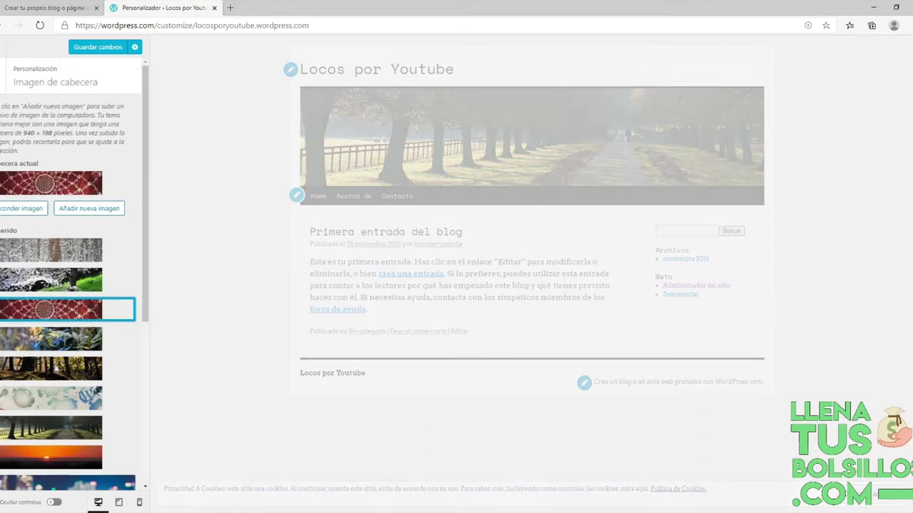
left_click(46, 428)
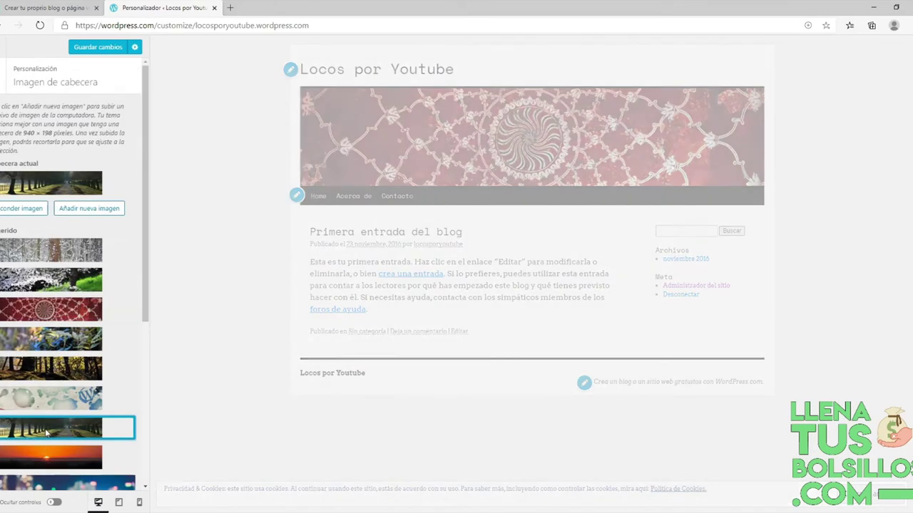
left_click(44, 462)
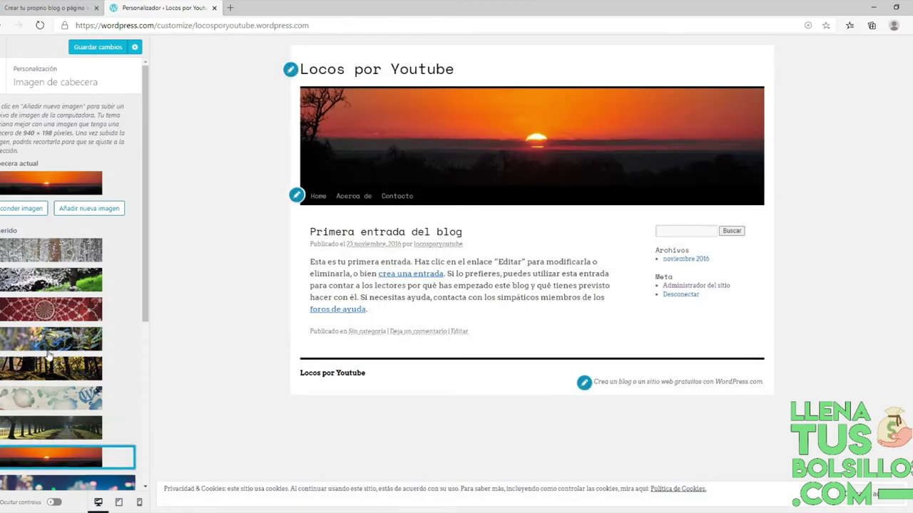
scroll(50, 299, "down", 4)
left_click(57, 342)
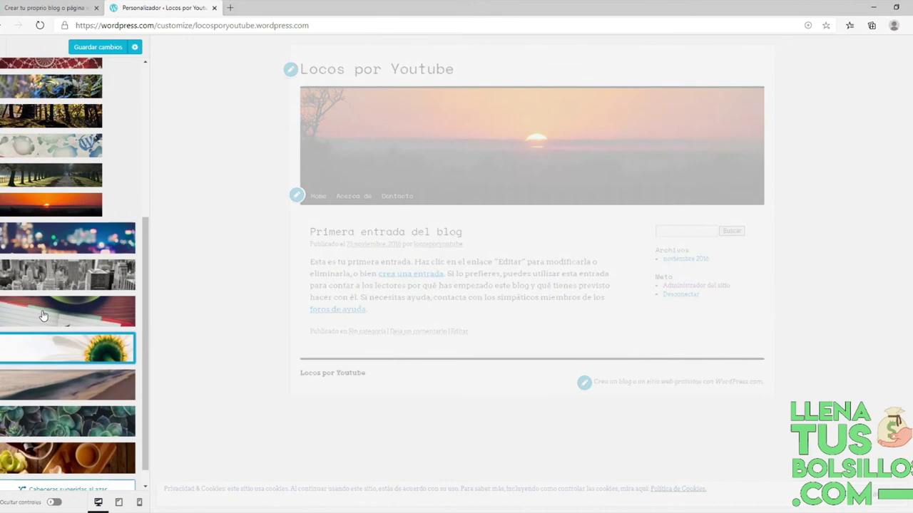
left_click(6, 25)
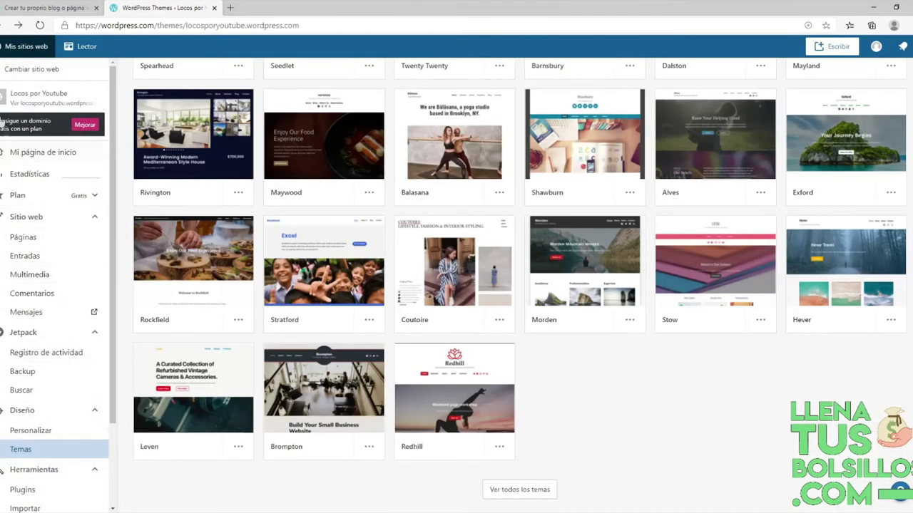
left_click(23, 451)
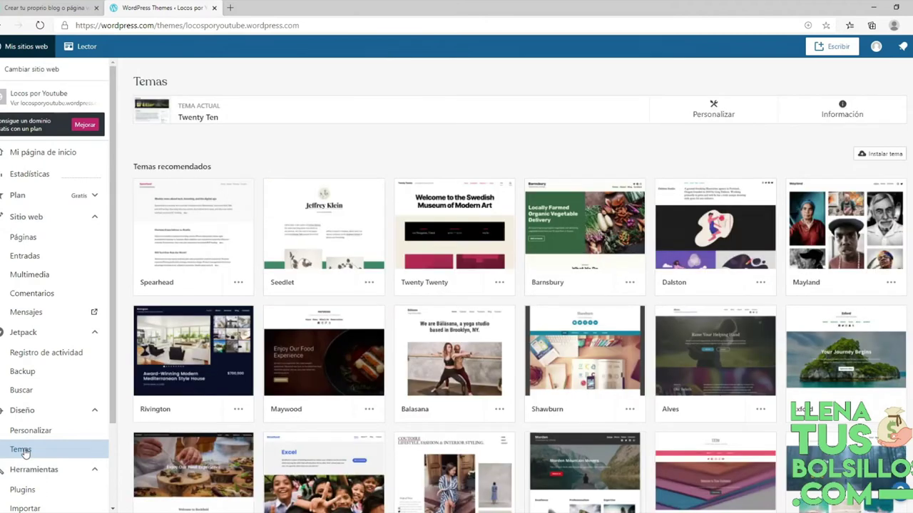
Set the site's headings font to Arimo in the customizer and save the change
left_click(50, 431)
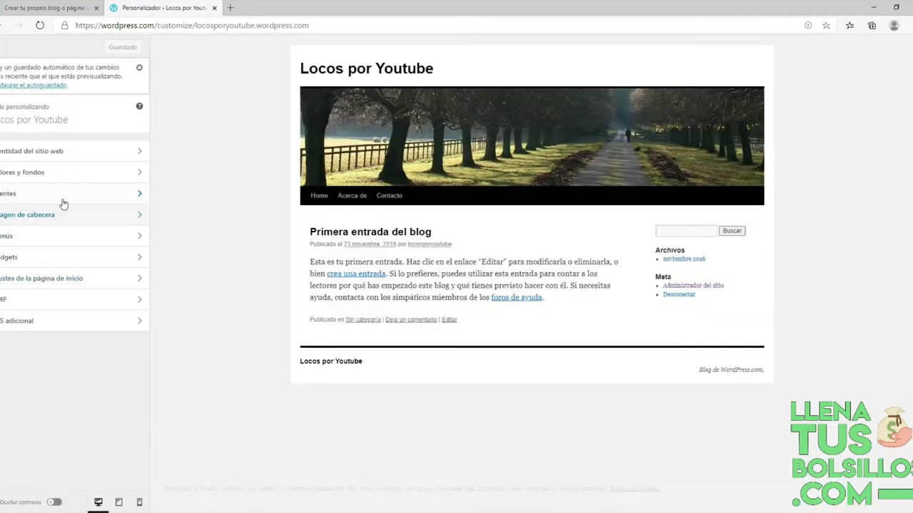
left_click(63, 200)
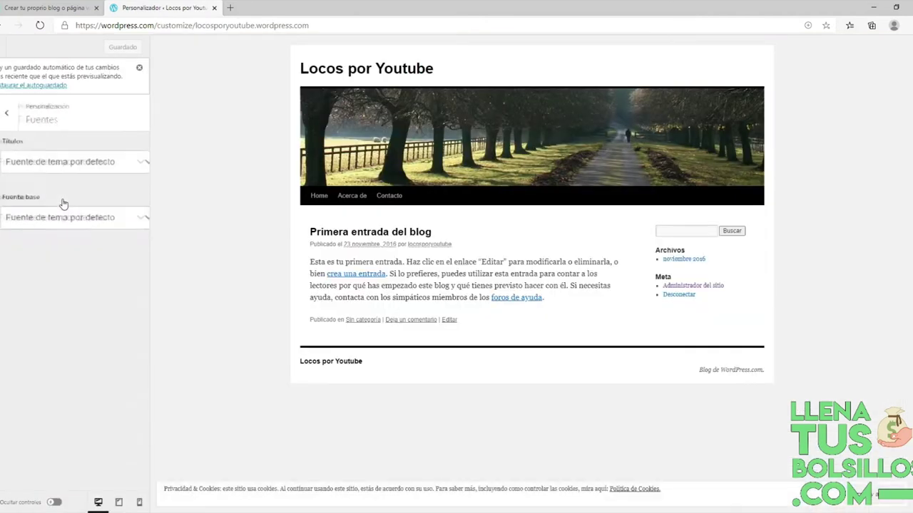
left_click(28, 159)
left_click(33, 275)
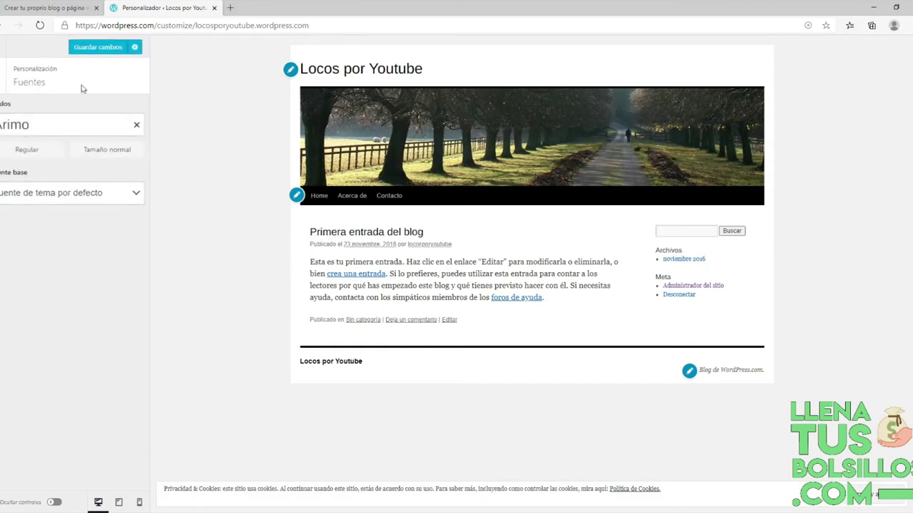
left_click(91, 49)
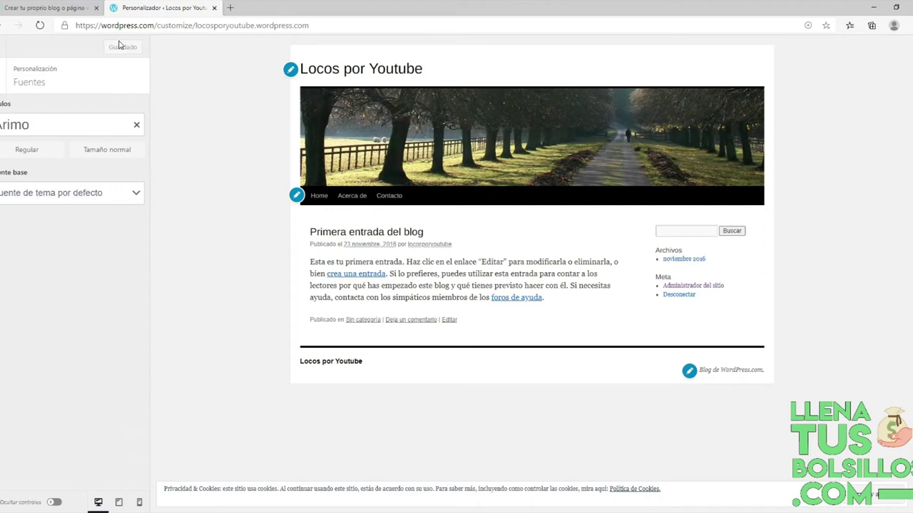
Look through the customizer's widget areas, opening the primary widget area, and return to the main customizer options
left_click(4, 76)
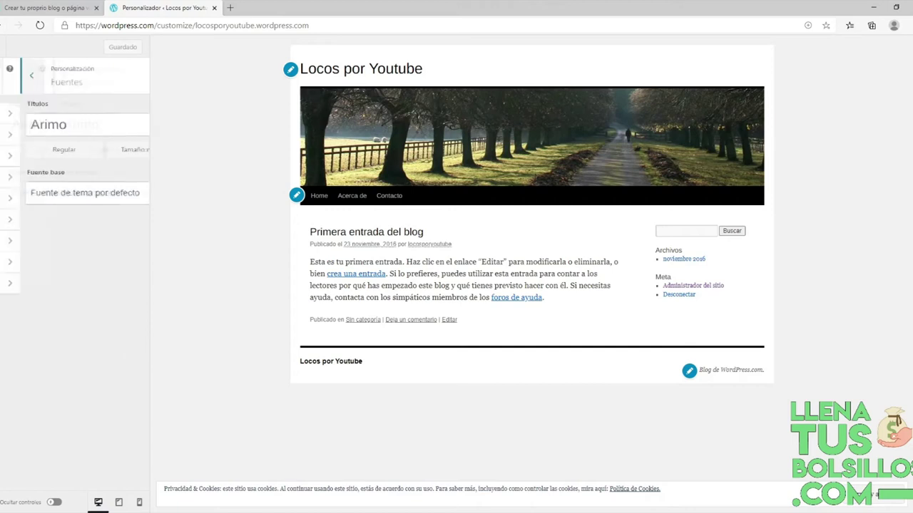
left_click(14, 221)
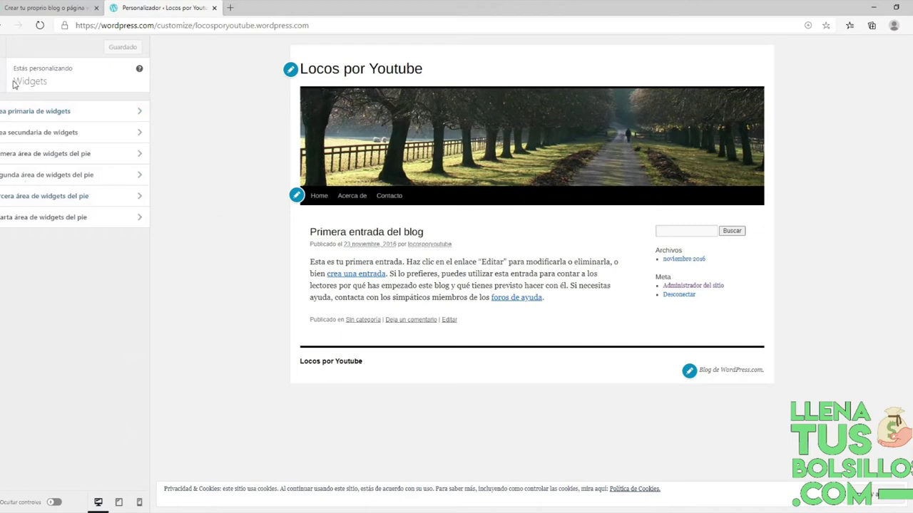
left_click(16, 115)
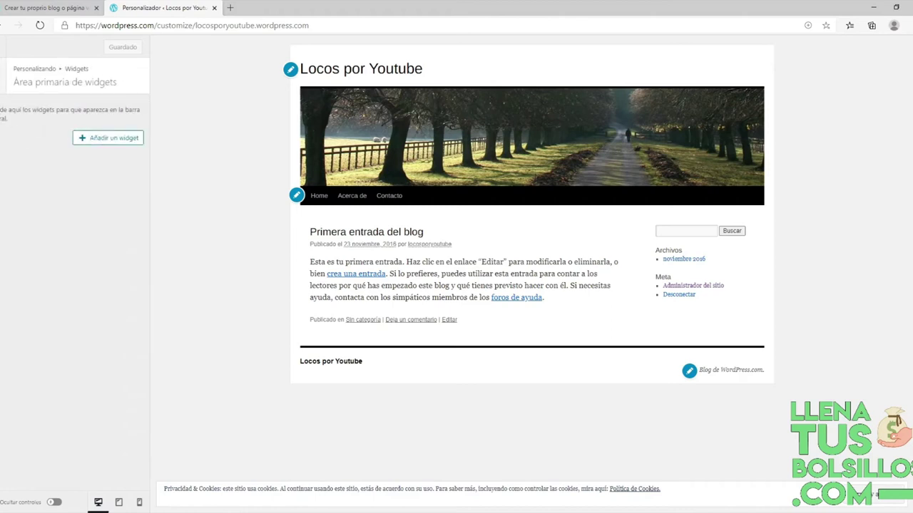
left_click(2, 74)
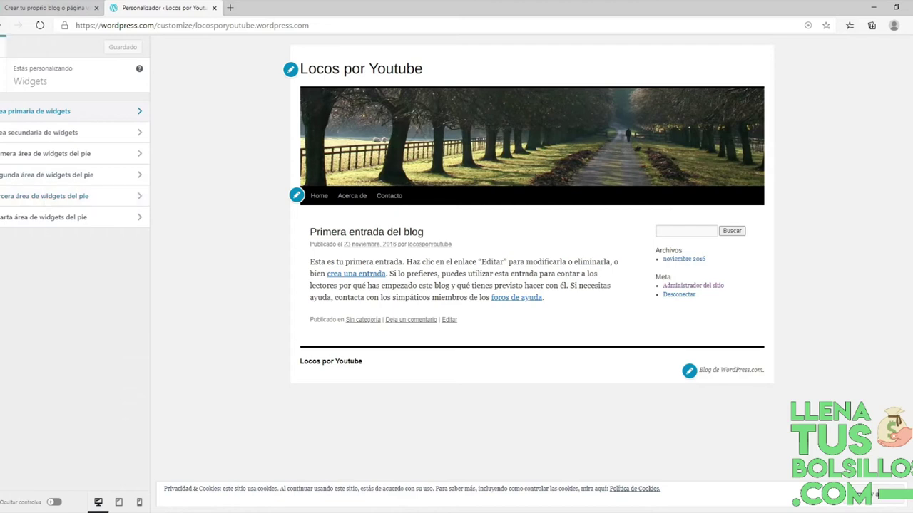
left_click(4, 75)
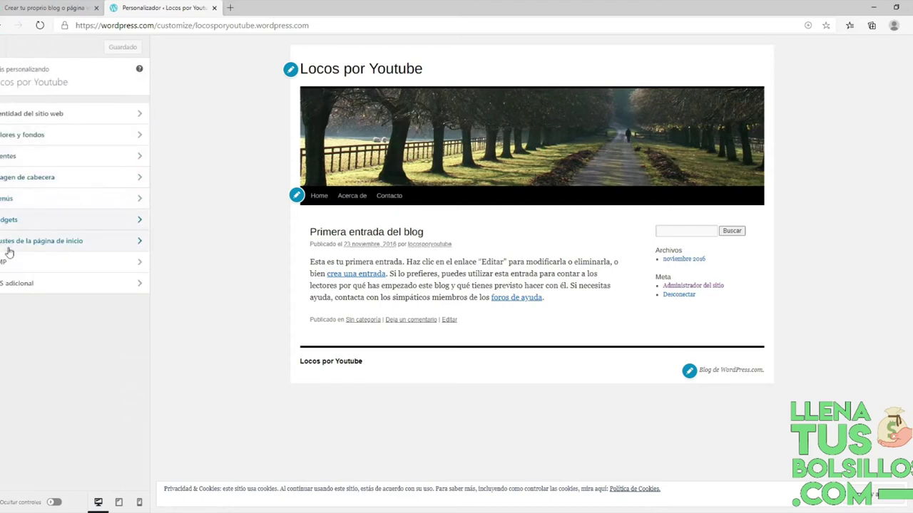
Examine the items and location settings of the Primary menu and return to the main customizer options
left_click(8, 199)
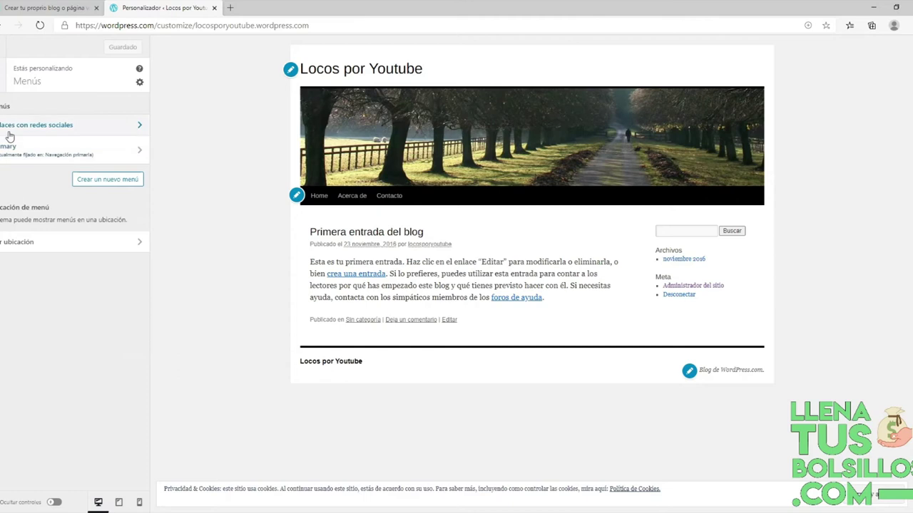
left_click(13, 161)
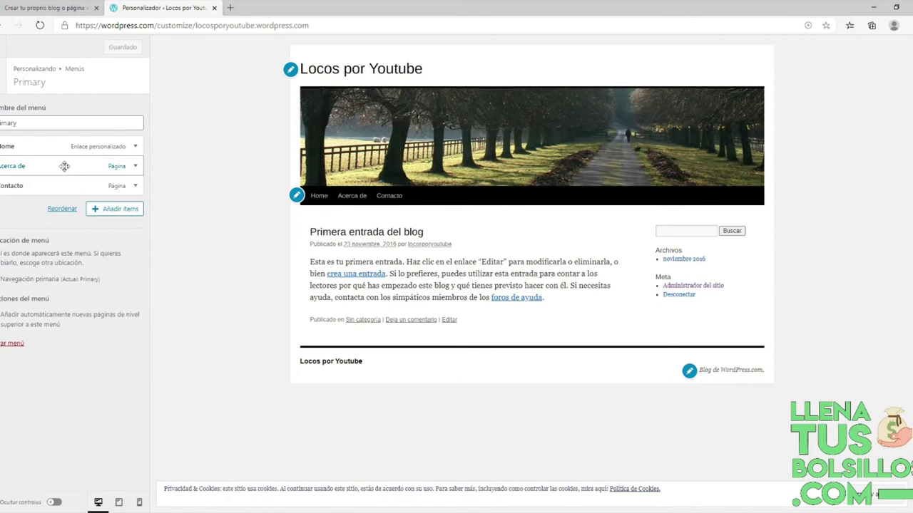
left_click(3, 77)
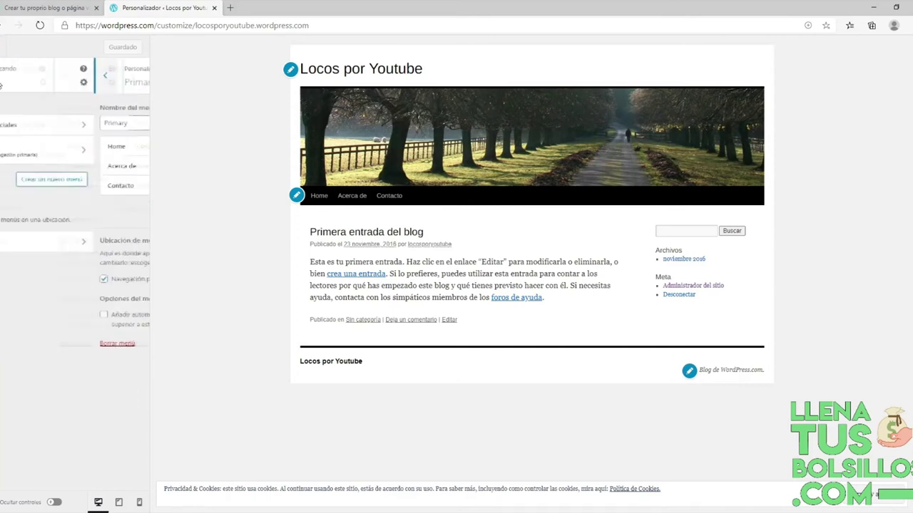
left_click(2, 77)
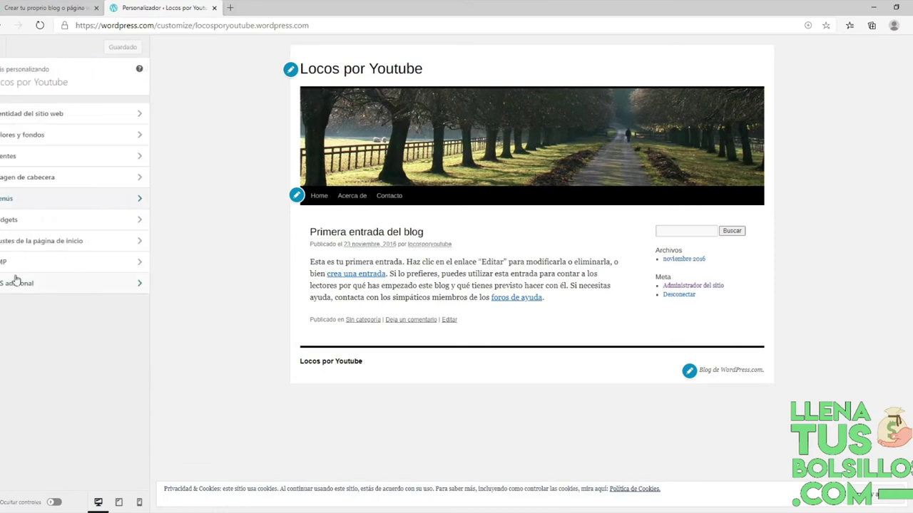
Leave the customizer and look through the featured, popular and new plugins on the site's Plugins page
left_click(4, 47)
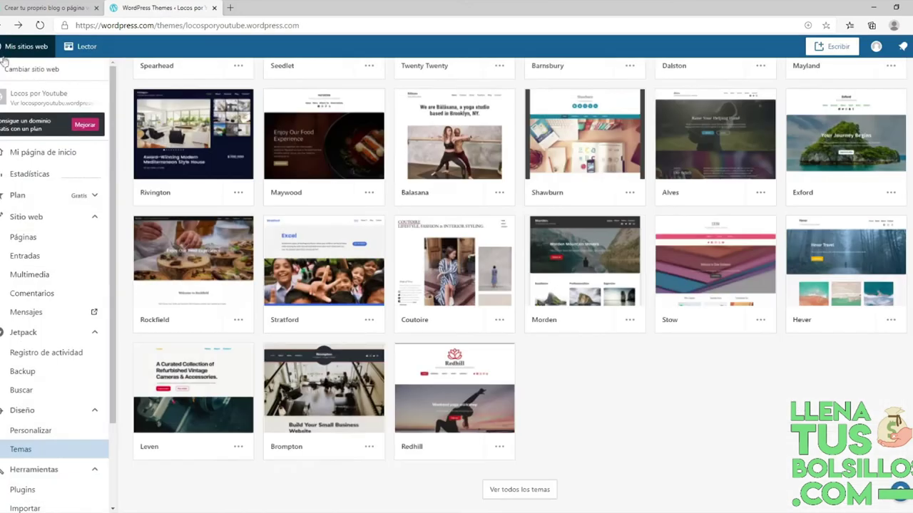
scroll(20, 315, "down", 1)
scroll(20, 300, "down", 1)
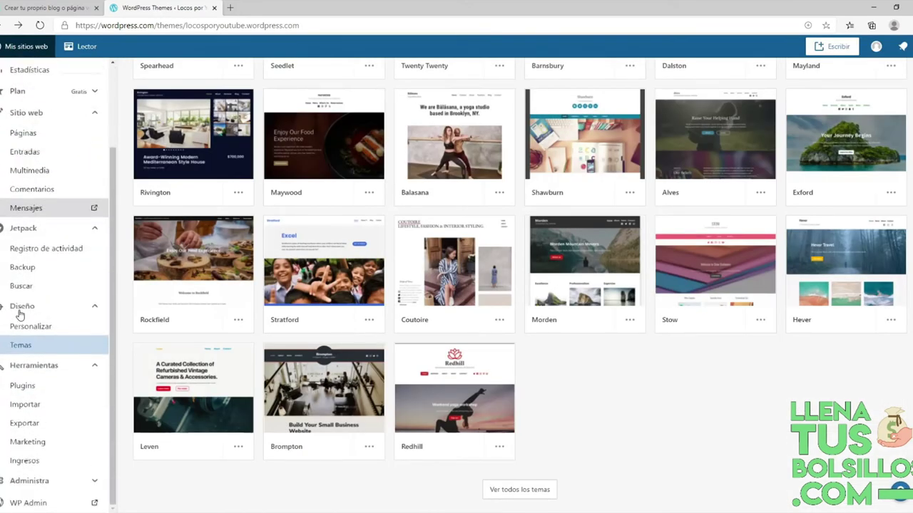
scroll(28, 357, "down", 1)
left_click(25, 390)
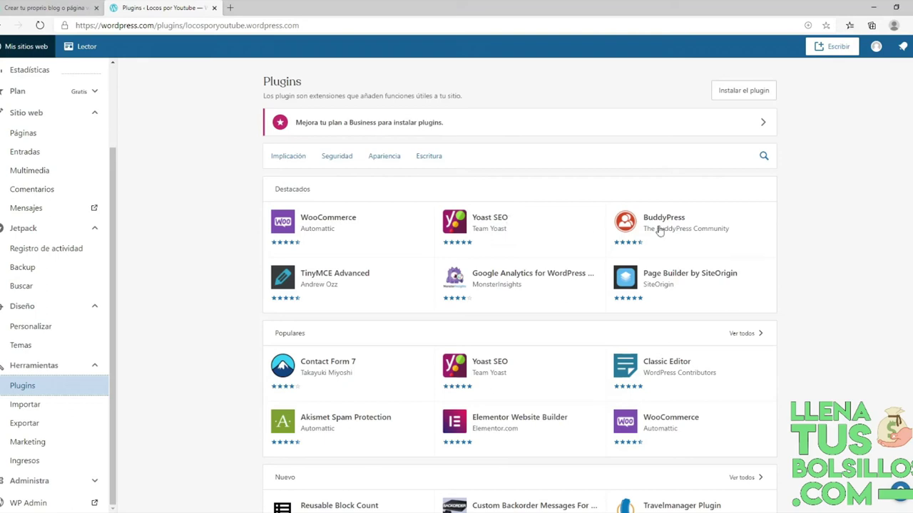
scroll(617, 421, "down", 2)
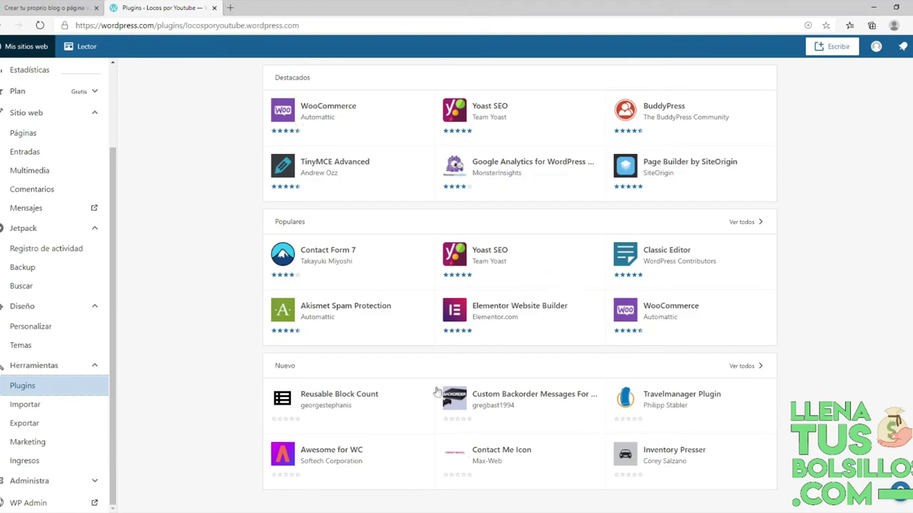
scroll(428, 235, "up", 2)
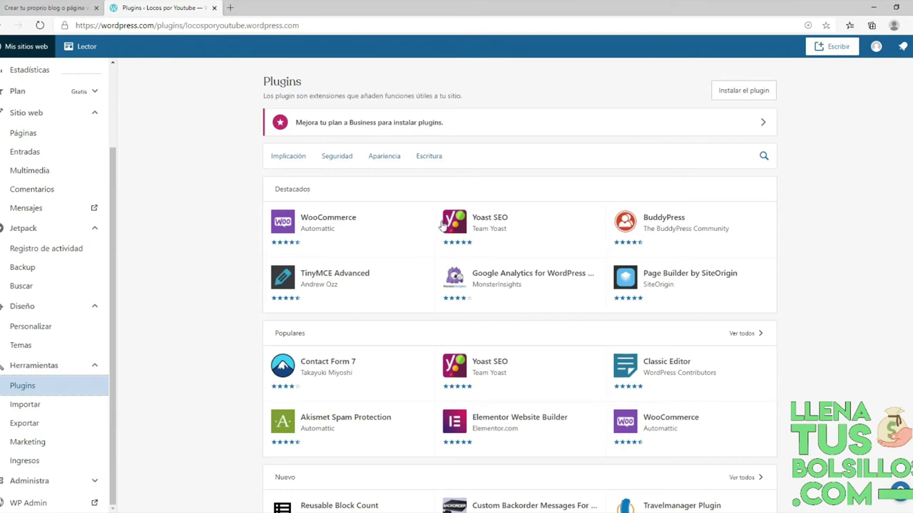
Browse the Seguridad and Apariencia plugin categories and open the details of the Diccionario de la Biblia plugin
left_click(338, 157)
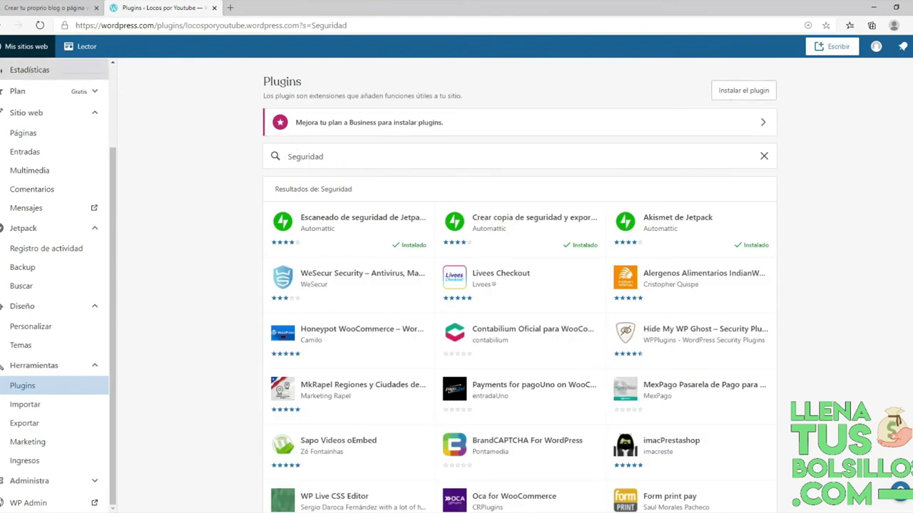
left_click(3, 25)
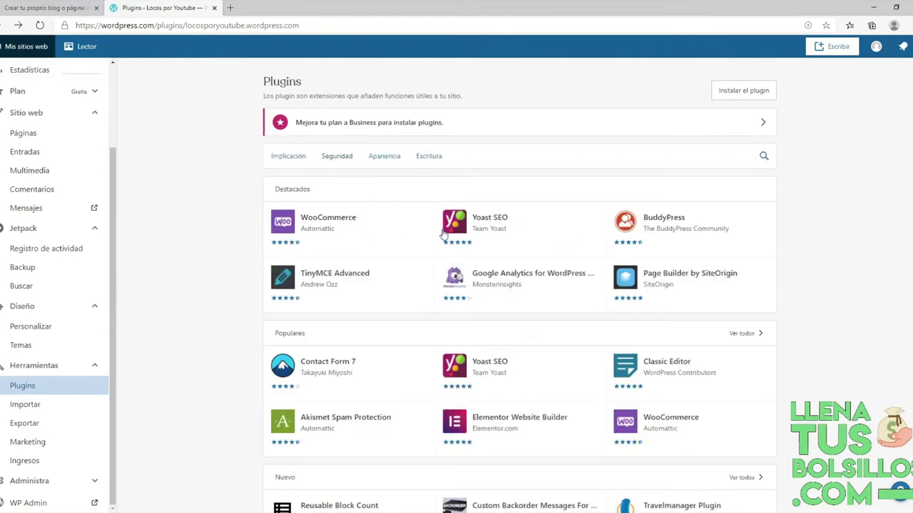
left_click(371, 157)
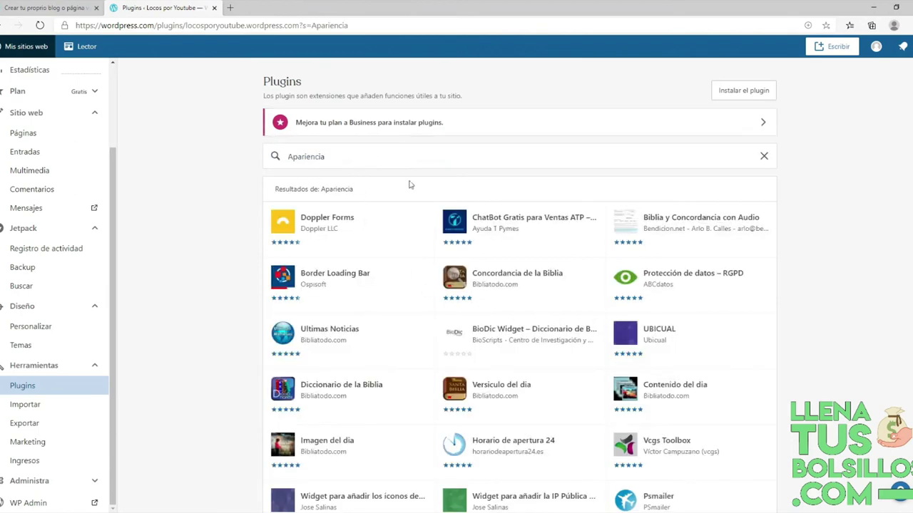
left_click(322, 385)
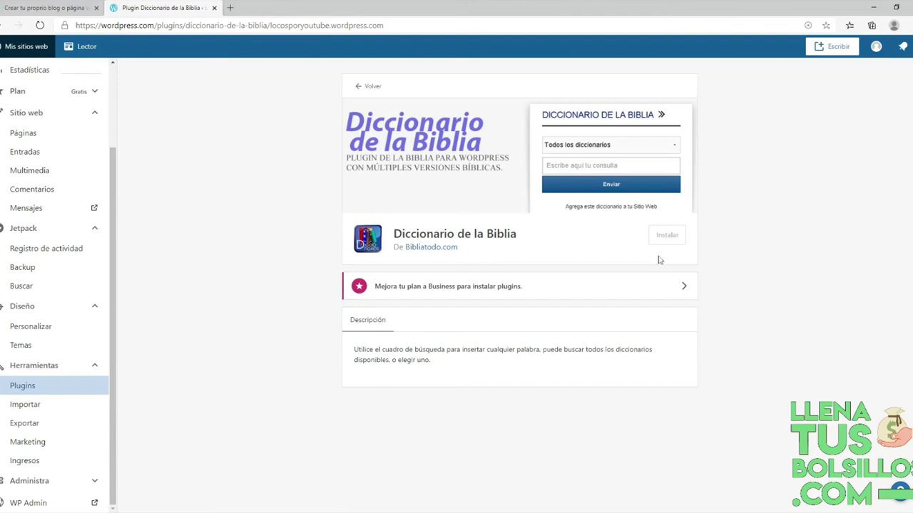
Examine the site's content import sources and the options for exporting content and the media library
left_click(25, 404)
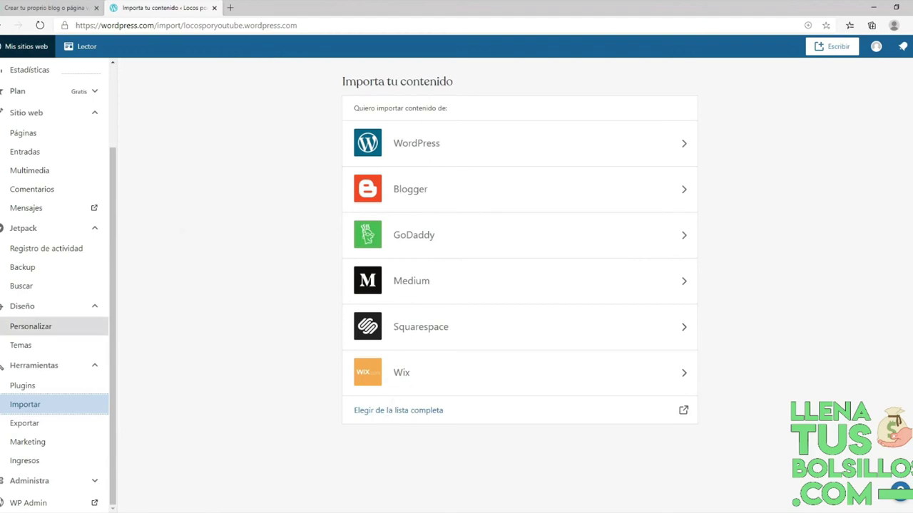
left_click(20, 423)
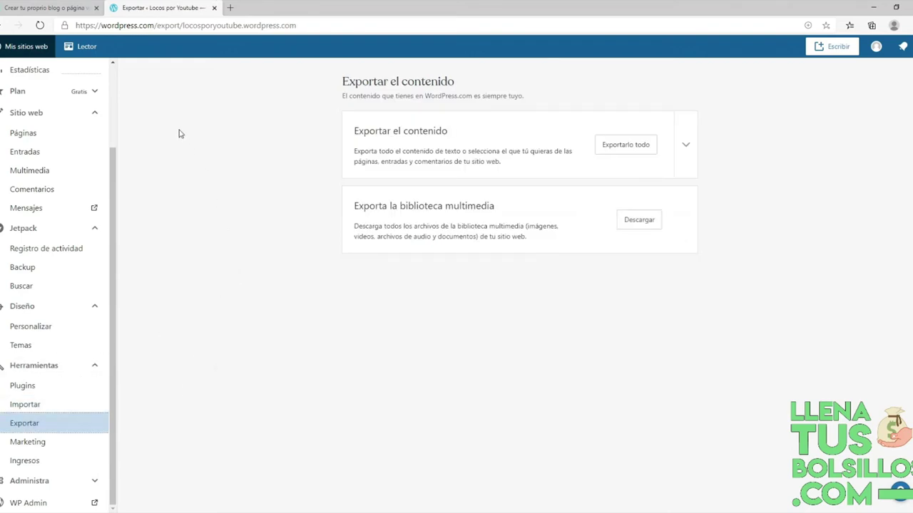
left_click(6, 404)
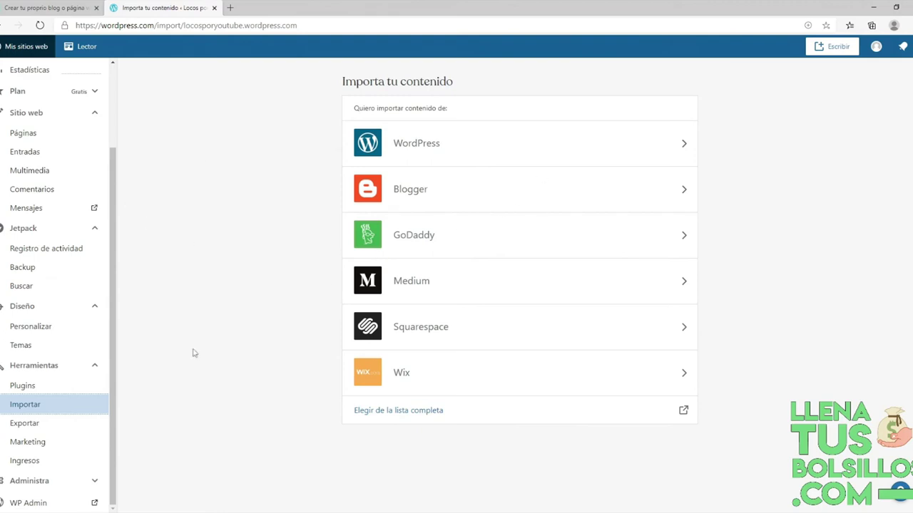
left_click(22, 427)
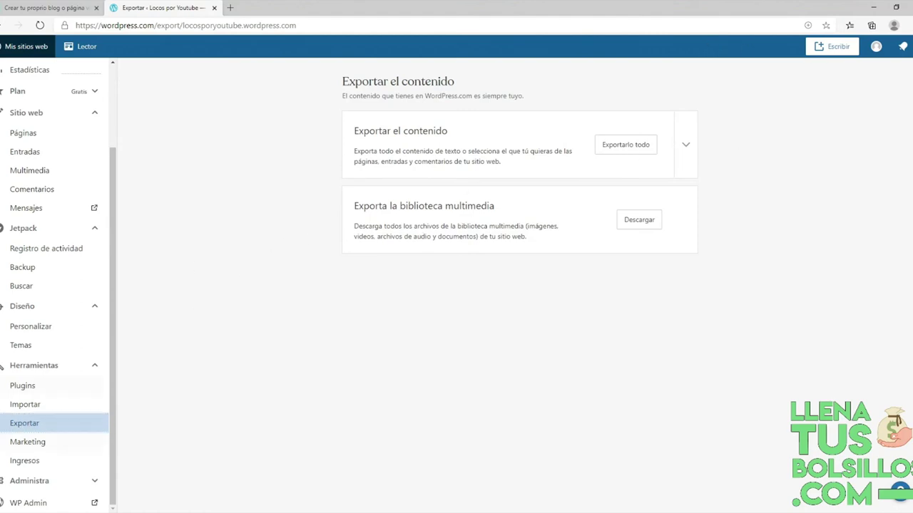
Visit the Marketing section and look through the monetization options on the Ingresos page
left_click(44, 444)
left_click(18, 462)
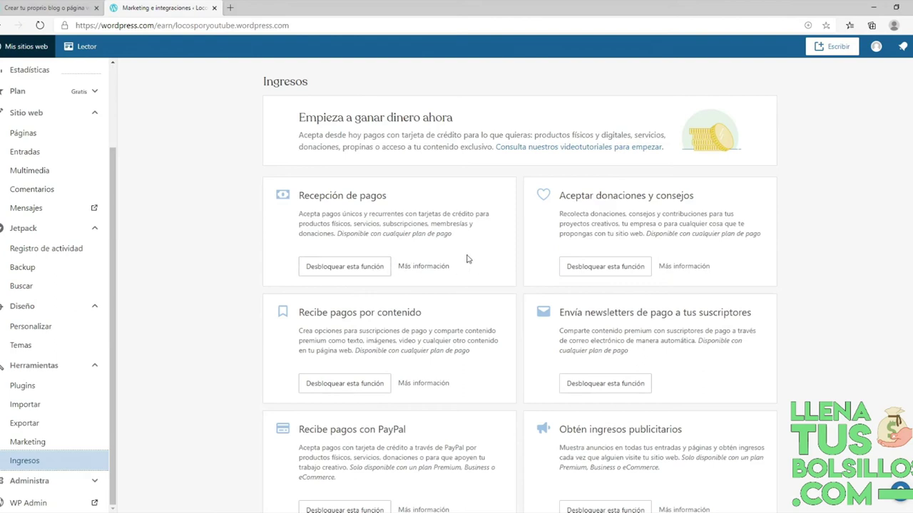
scroll(383, 372, "down", 4)
scroll(381, 370, "up", 2)
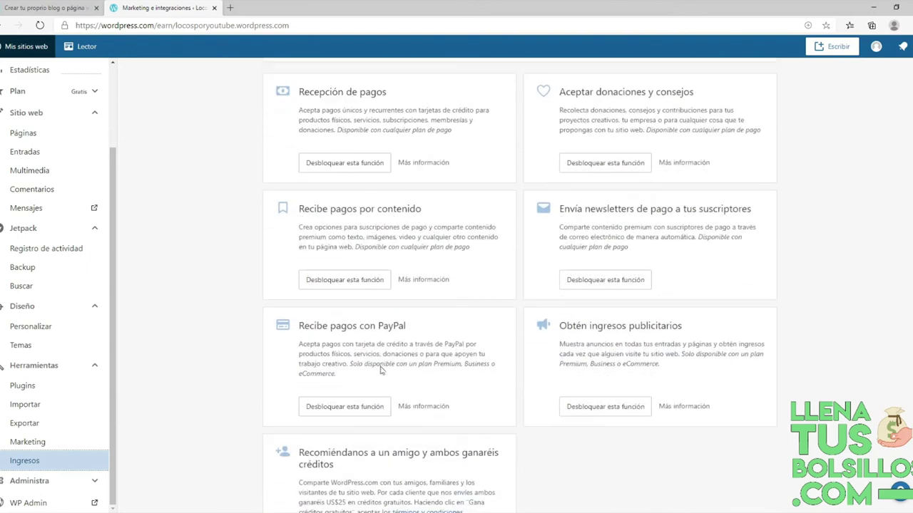
scroll(343, 331, "up", 2)
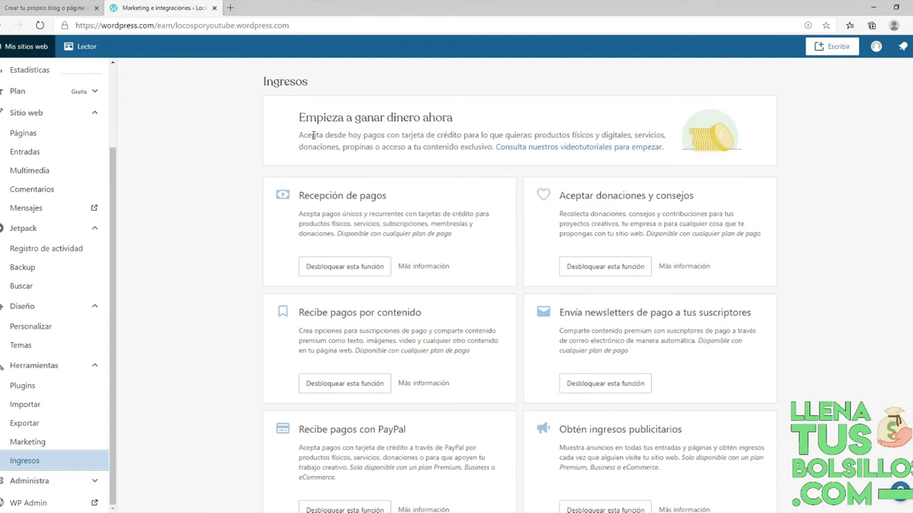
Expand the Administra section and view the site's hosting configuration and domains pages
left_click(41, 482)
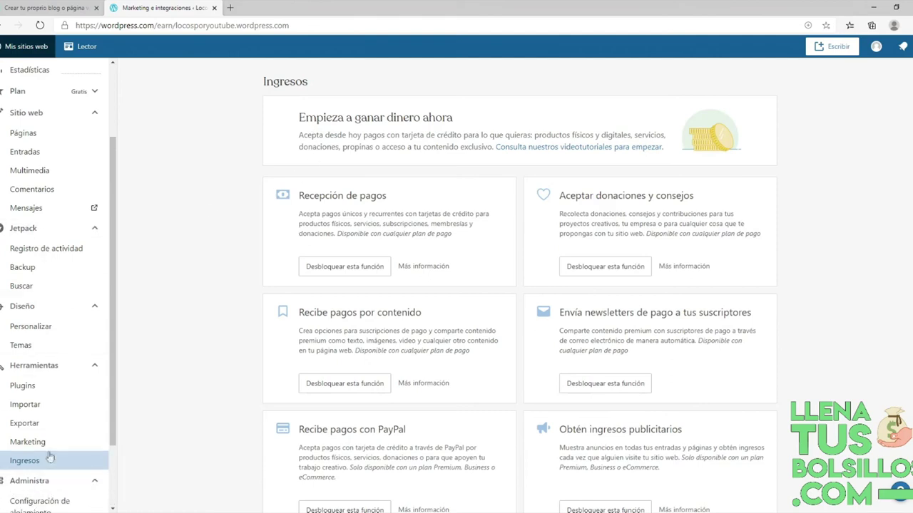
scroll(50, 457, "down", 1)
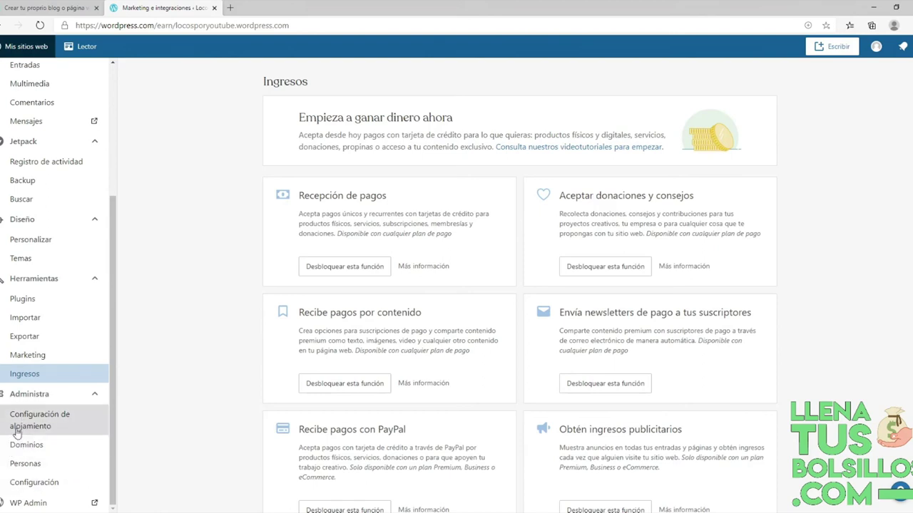
left_click(18, 431)
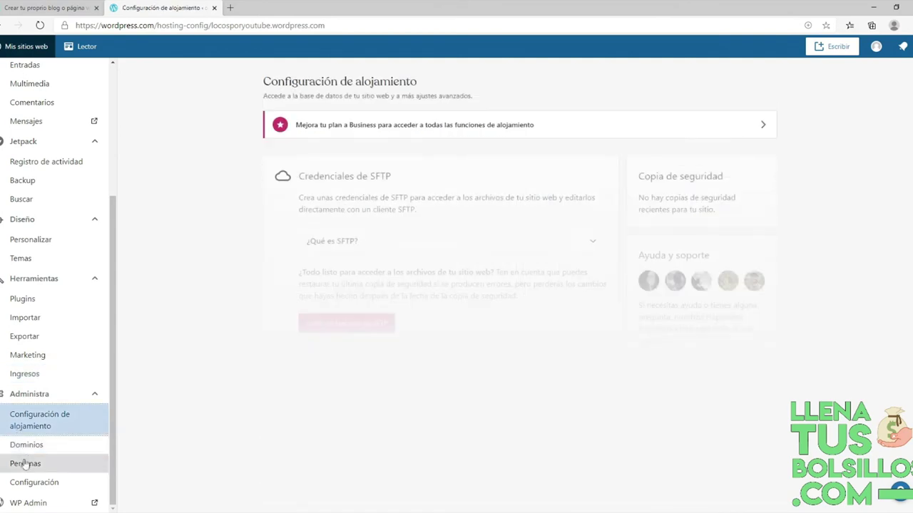
left_click(19, 455)
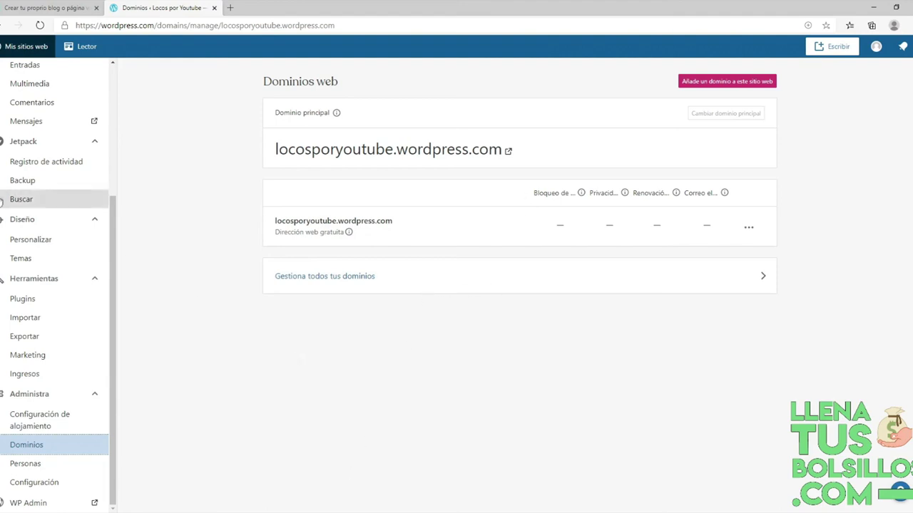
Review the site's traffic statistics and switch to the Llena tus bolsillos article on creating a WordPress blog
scroll(4, 201, "up", 3)
left_click(32, 177)
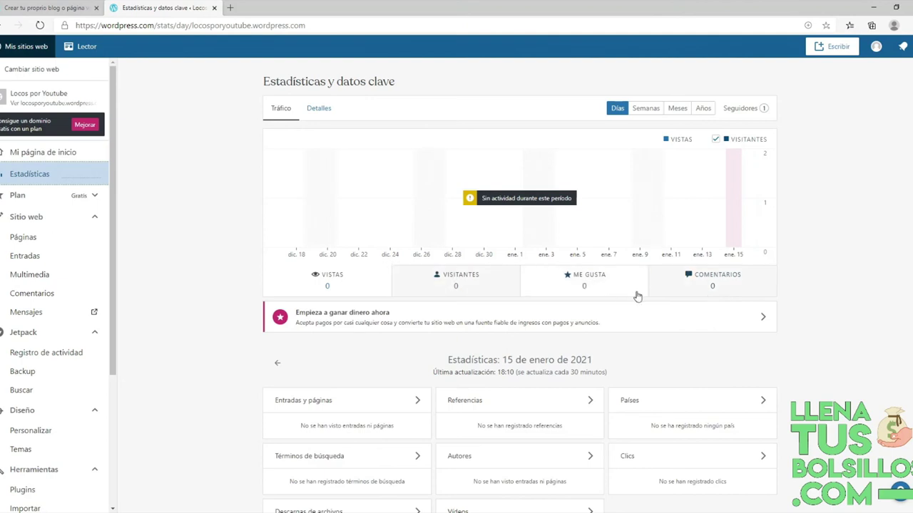
scroll(647, 381, "down", 2)
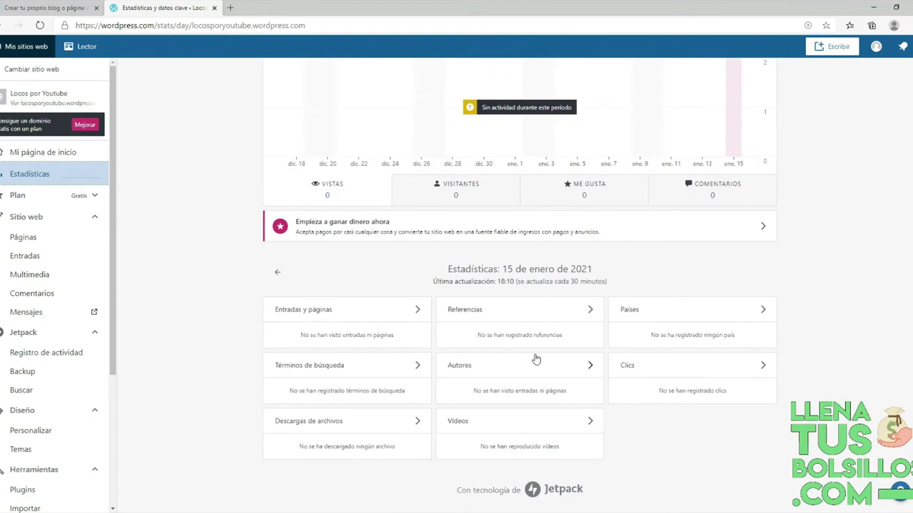
scroll(536, 359, "up", 2)
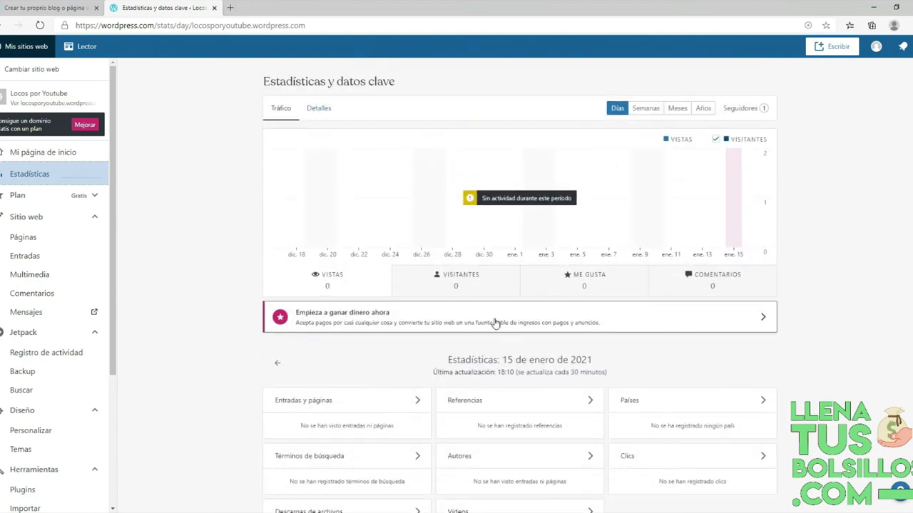
left_click(43, 7)
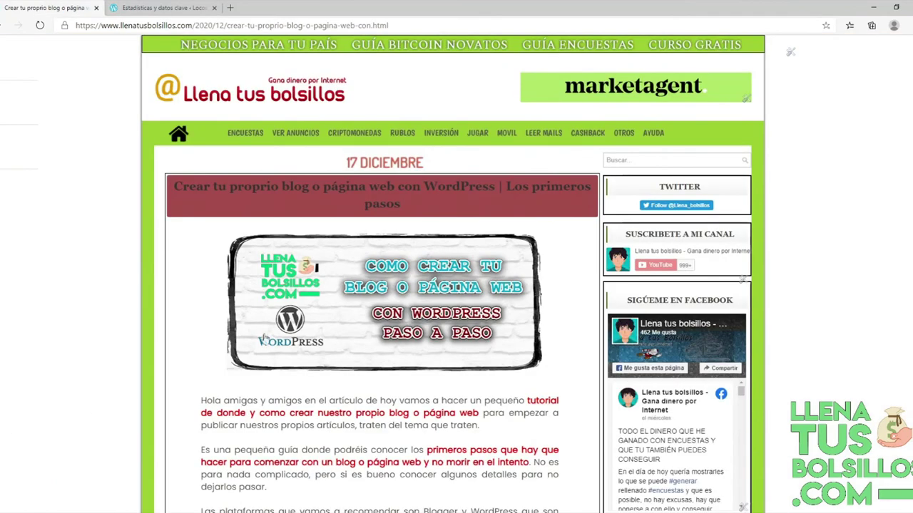